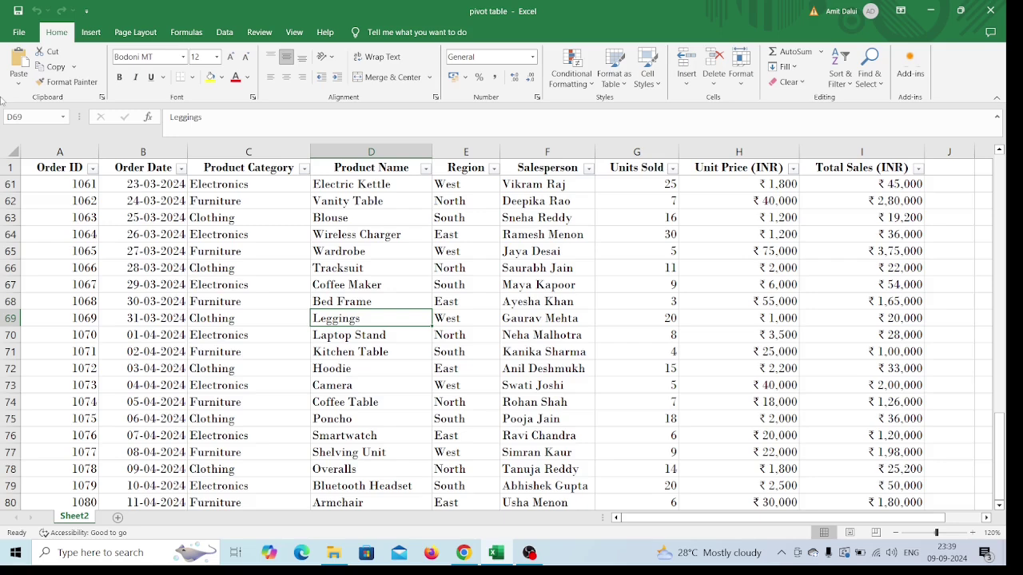
- Create a pivot table on a new worksheet from the full Sheet2 sales data range, A1:I80
left_click(48, 169)
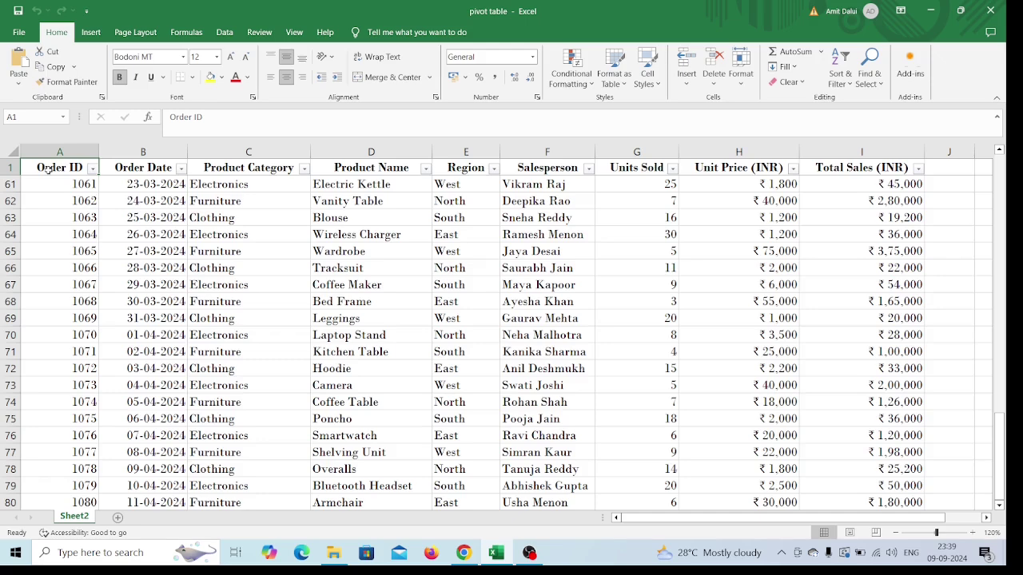
key("ctrl+shift+Right")
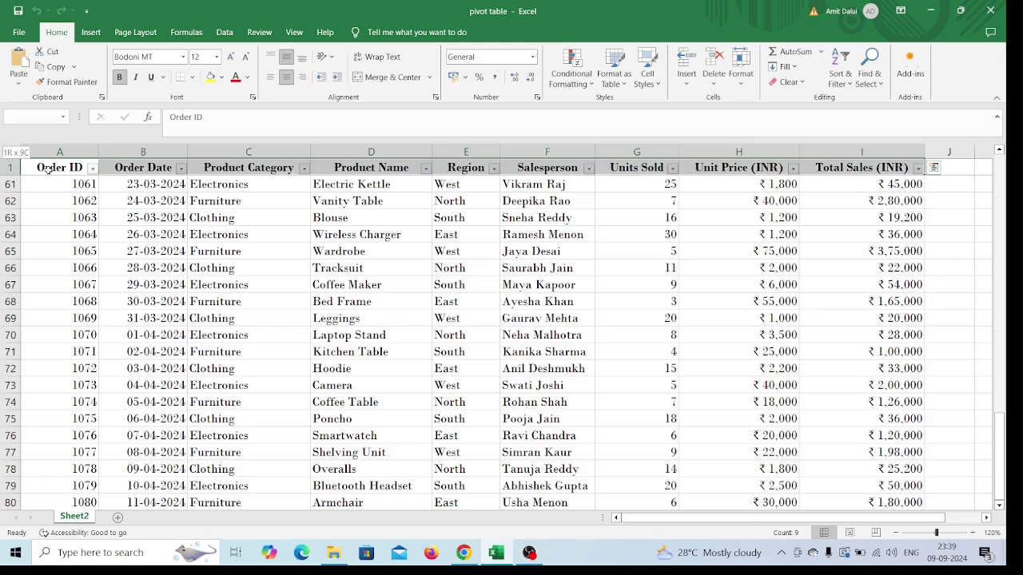
key("ctrl+shift+Down")
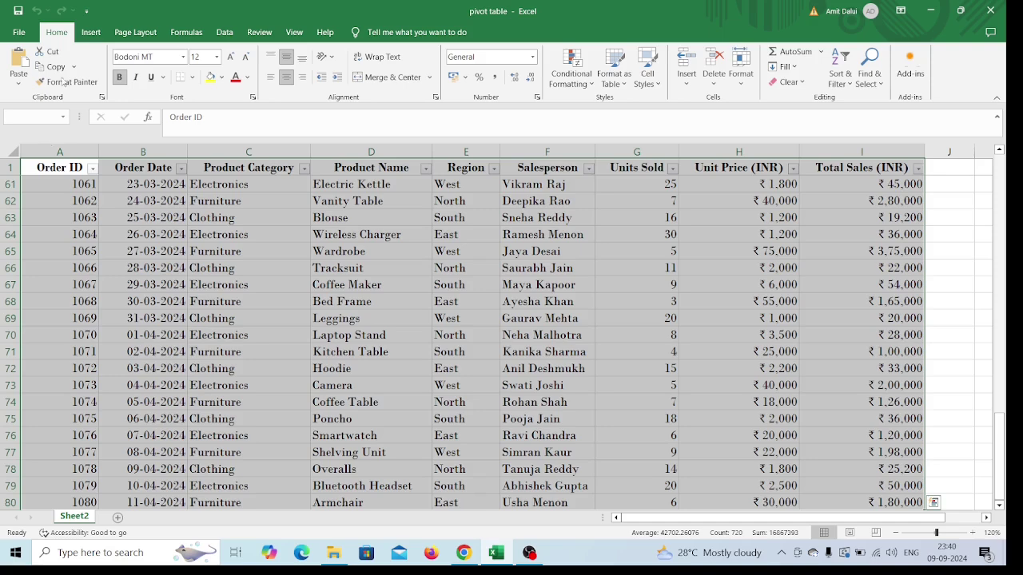
left_click(91, 34)
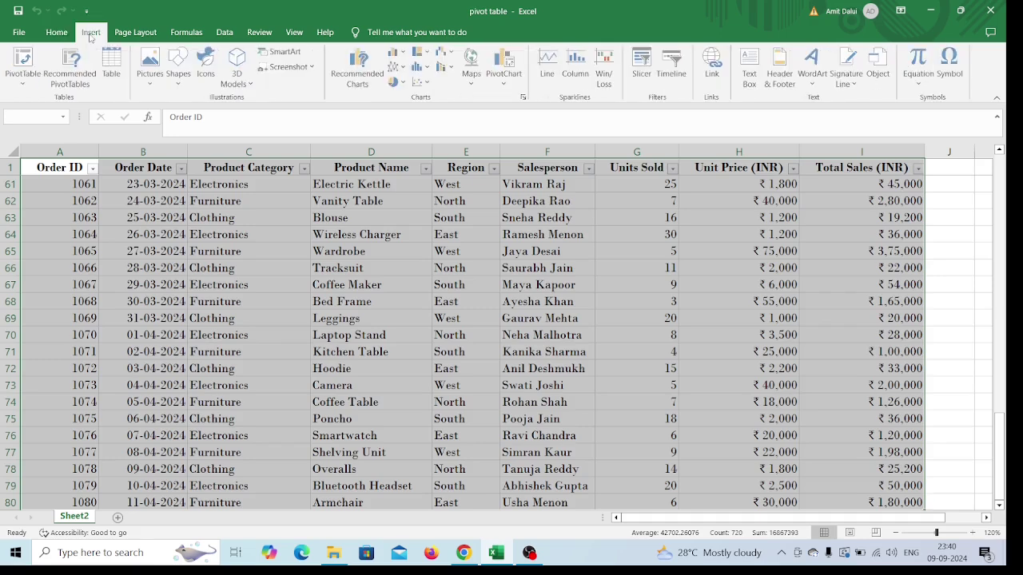
left_click(22, 86)
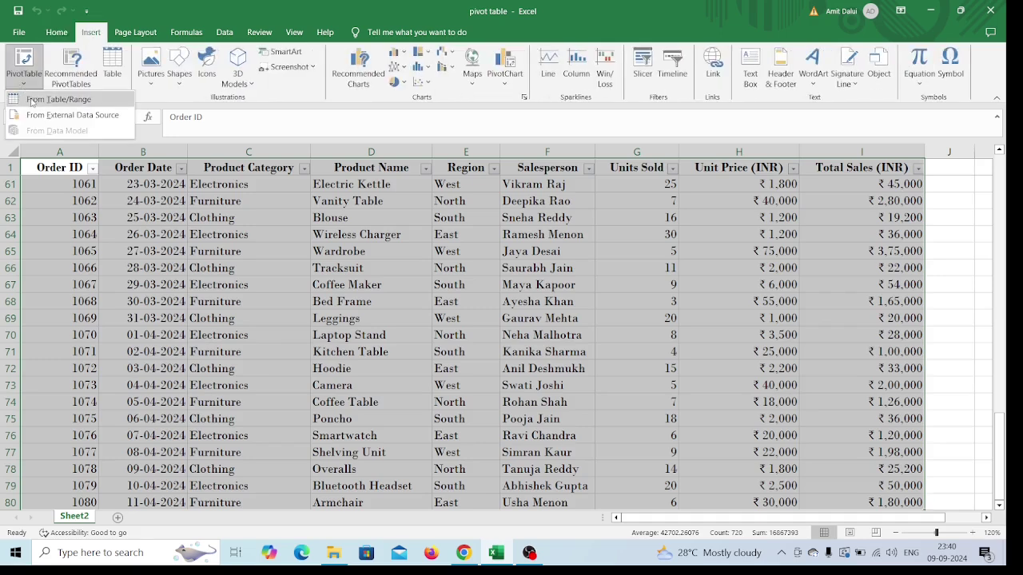
left_click(35, 101)
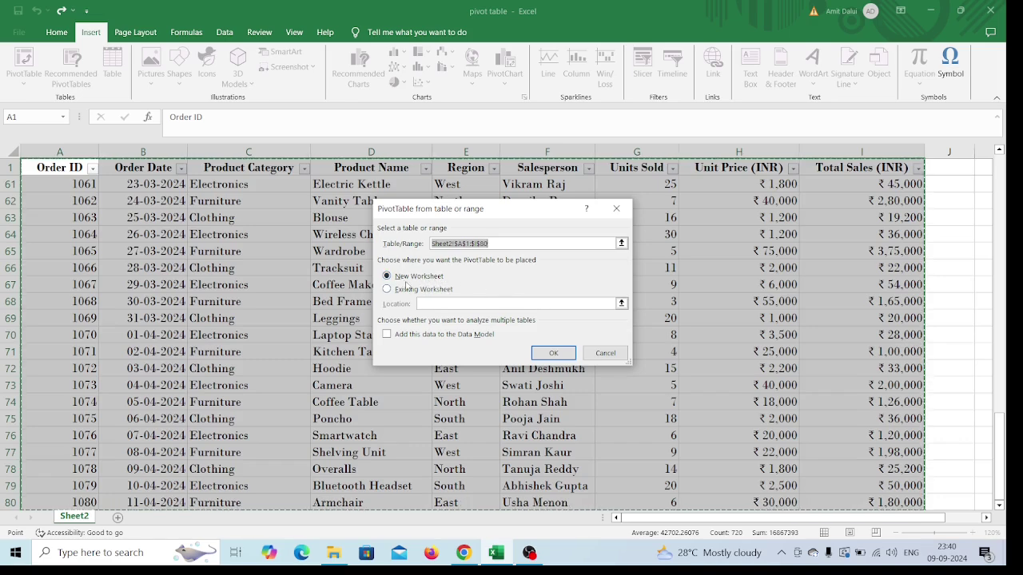
left_click(553, 353)
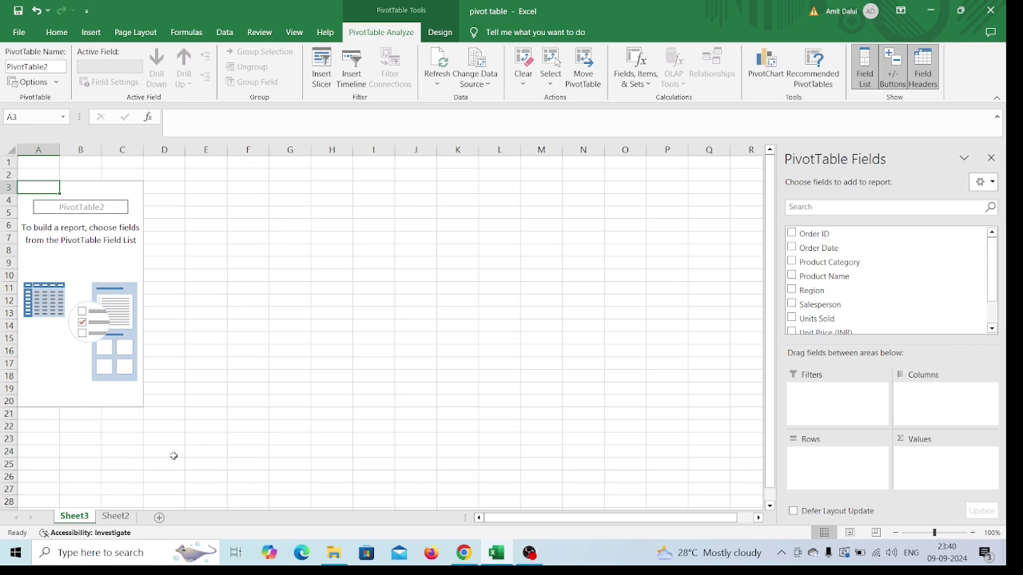
- Examine the Region and Total Sales (INR) columns in Sheet2 and the values offered by the Region filter
left_click(120, 517)
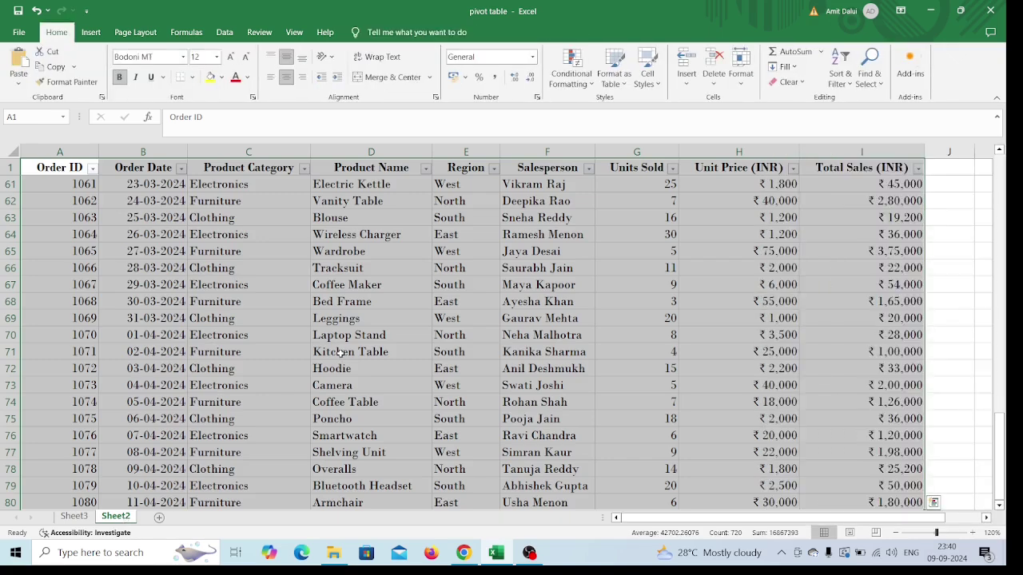
left_click(468, 336)
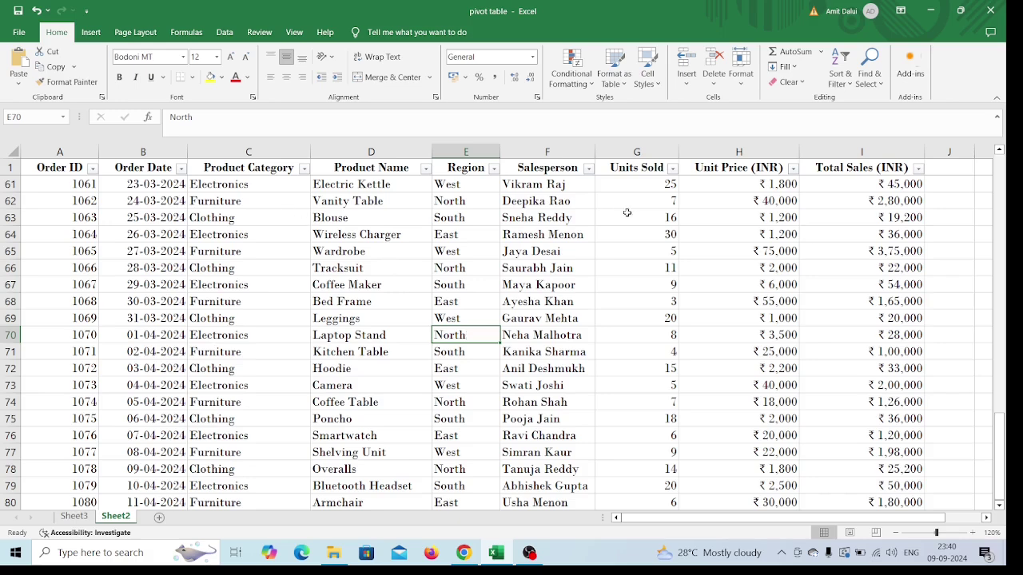
left_click(476, 179)
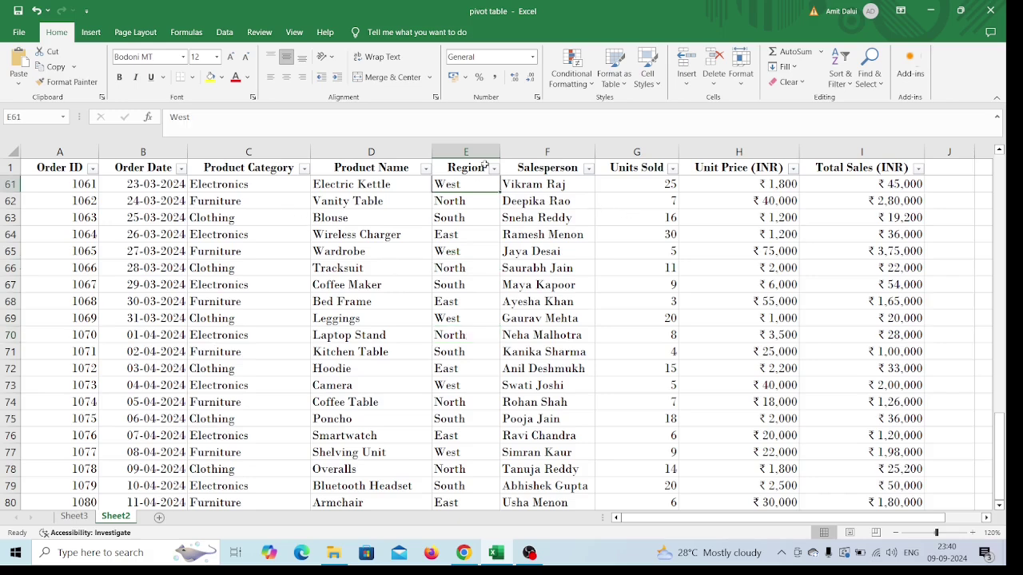
left_click(494, 170)
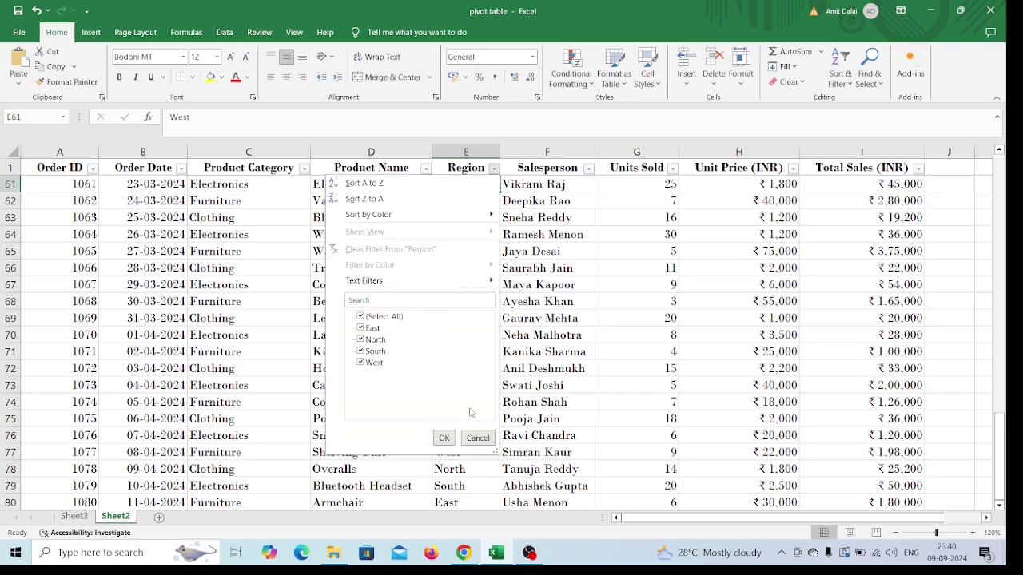
left_click(476, 439)
left_click(475, 272)
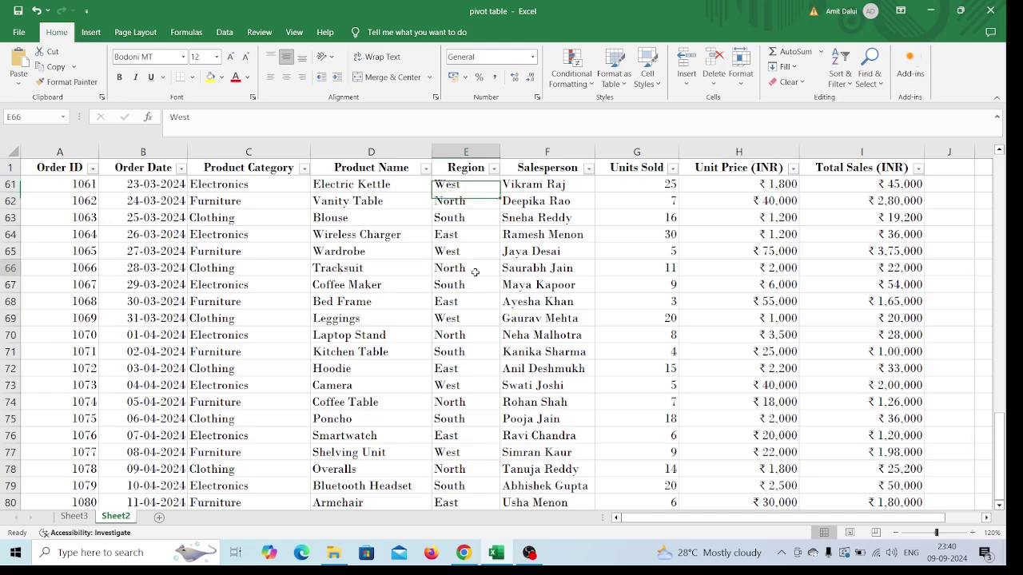
left_click(888, 230)
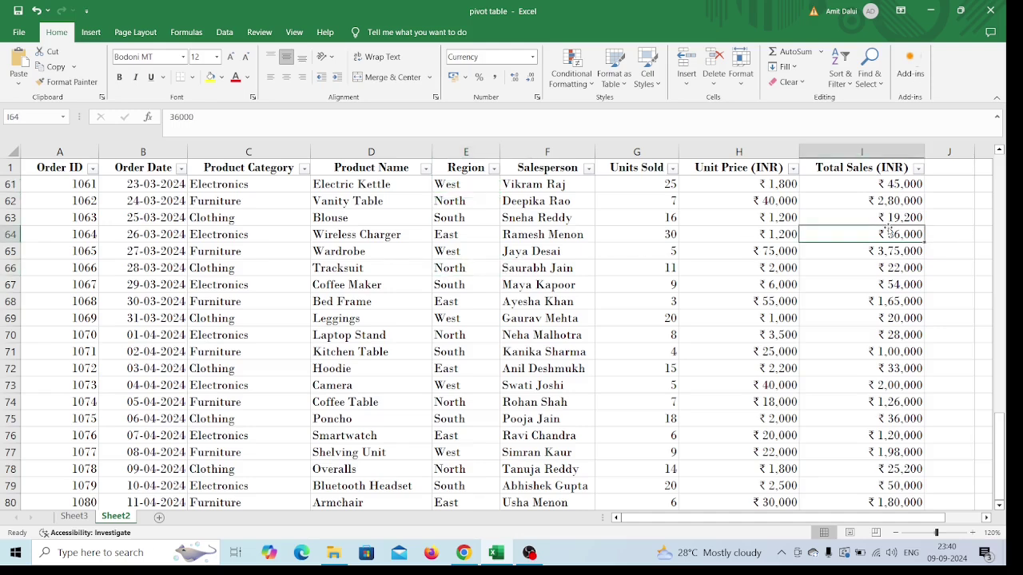
- Filter the Region column to East only and select the Total Sales (INR) column to check its sum
left_click(494, 167)
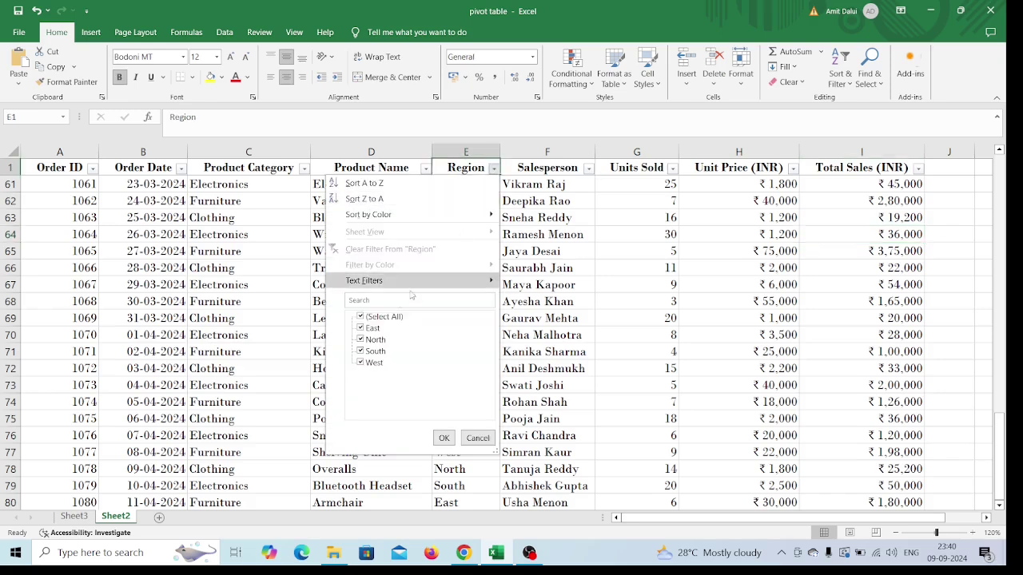
left_click(383, 317)
left_click(371, 328)
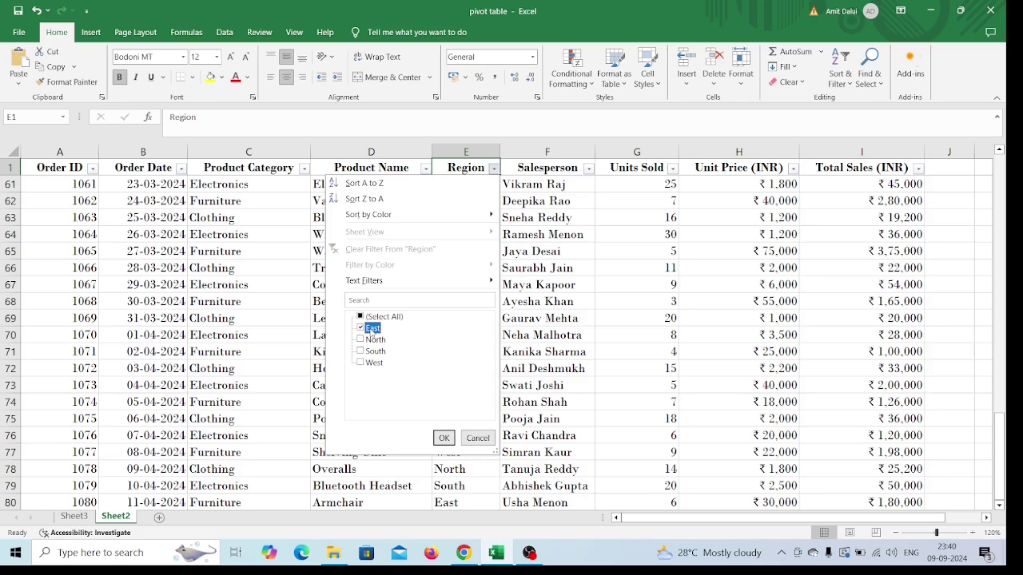
left_click(444, 438)
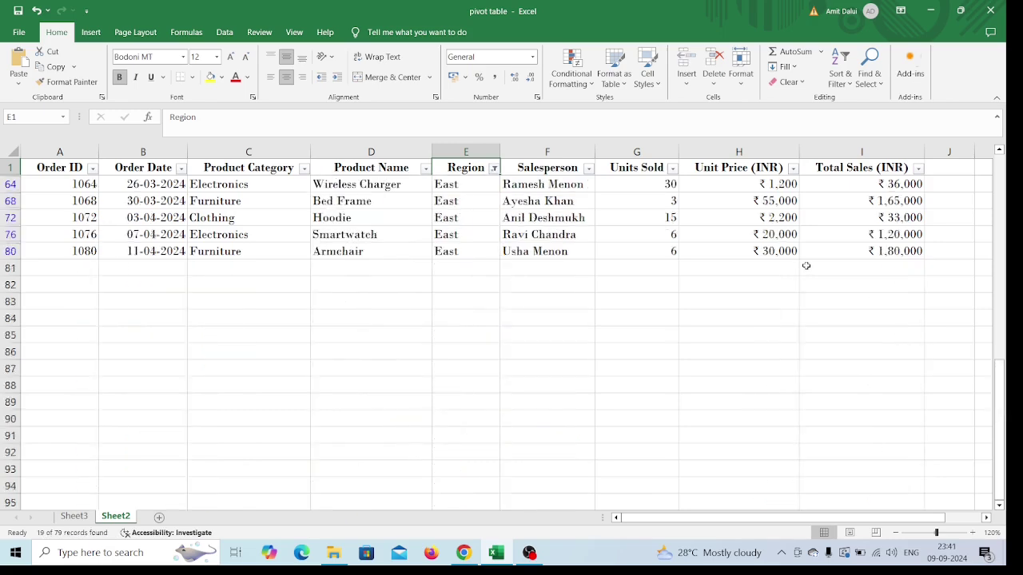
left_click(876, 148)
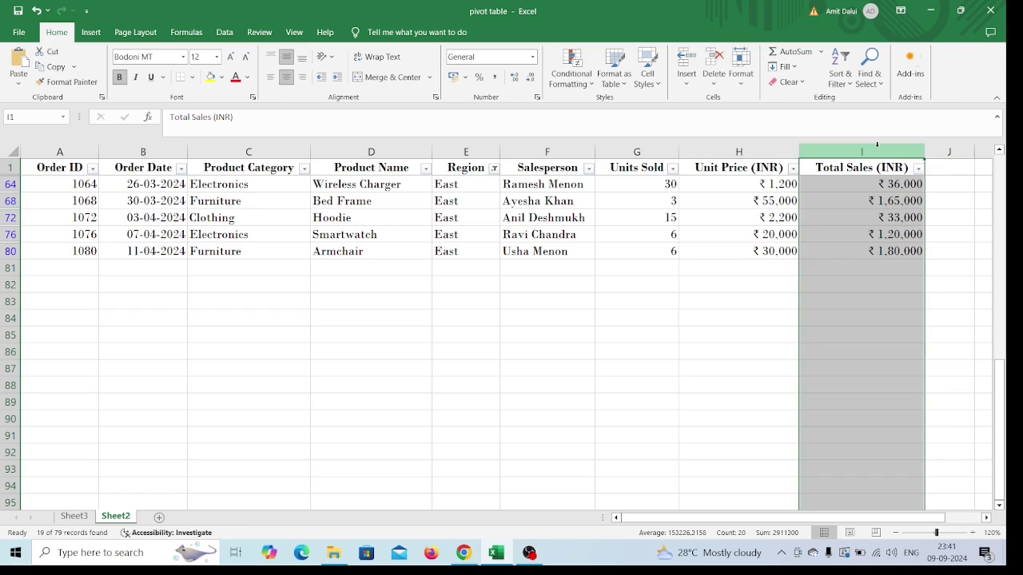
- Reset the Region filter to include all regions again
left_click(493, 169)
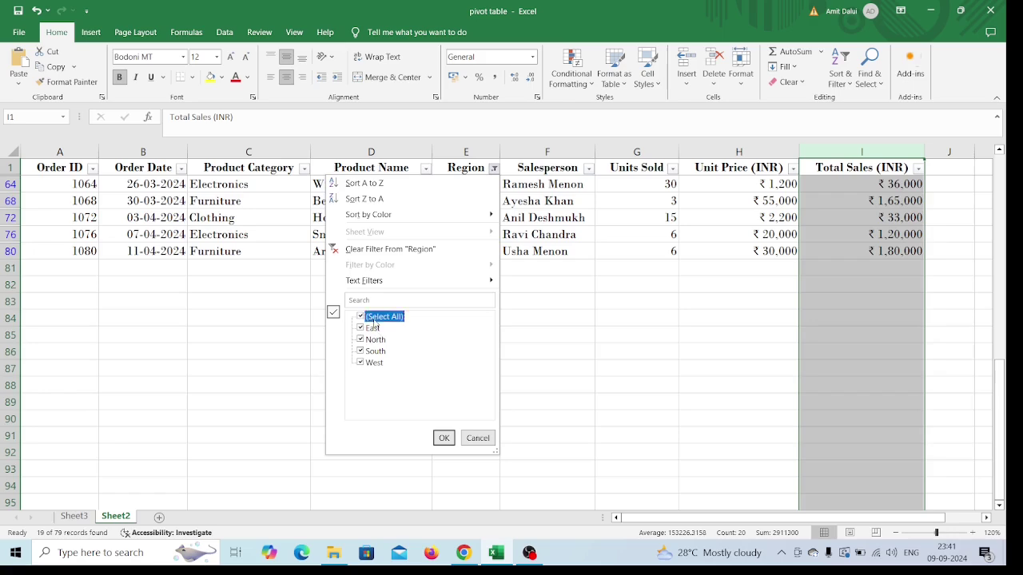
left_click(442, 438)
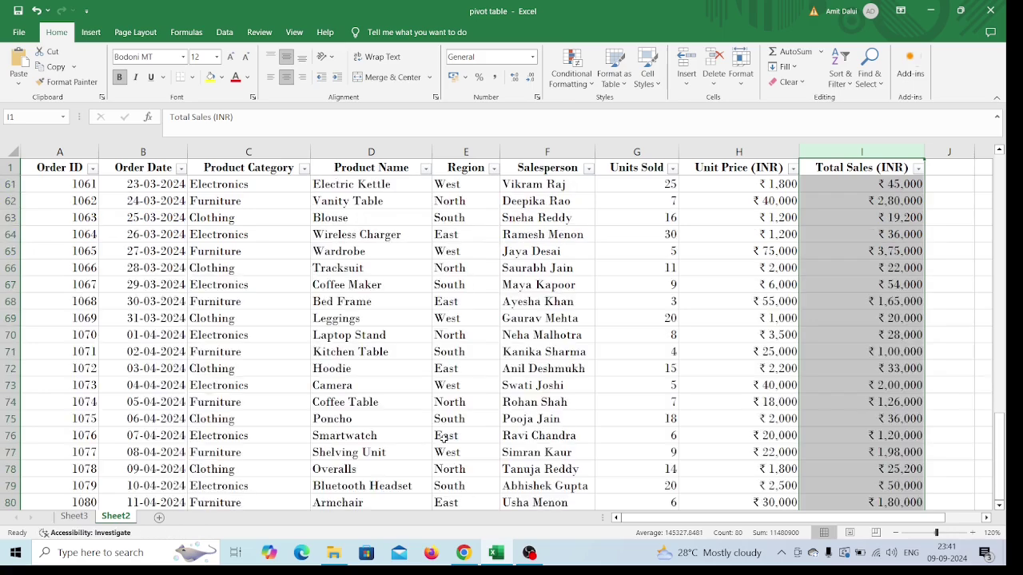
left_click(331, 367)
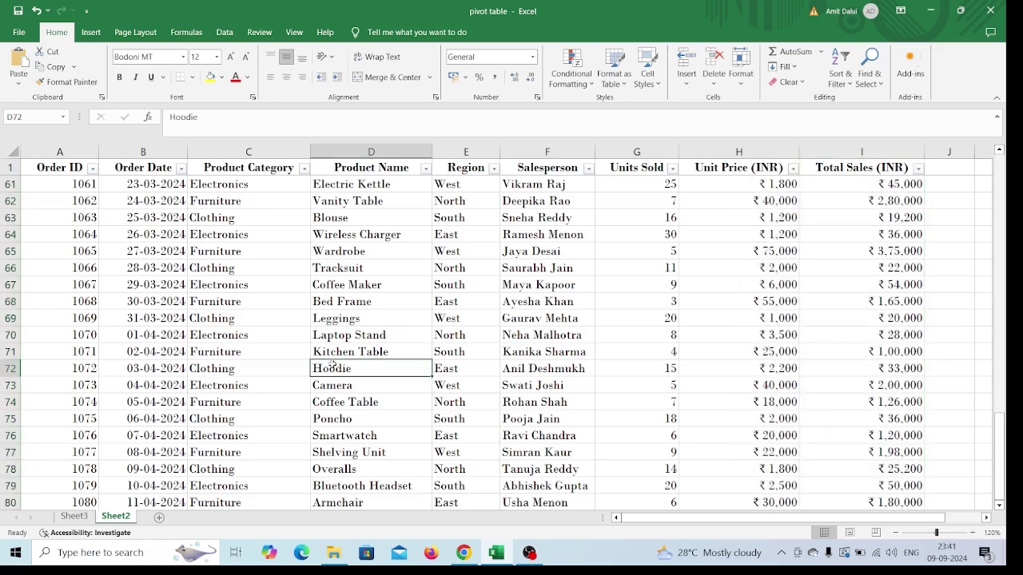
- Build the Sheet3 pivot table with Region as rows and the sum of Total Sales (INR) as values
left_click(73, 517)
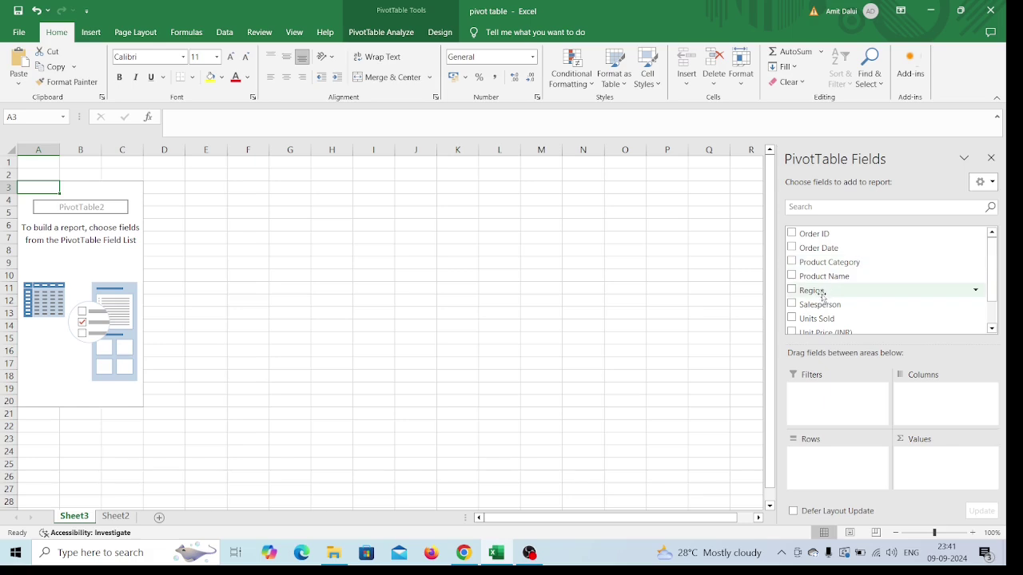
left_click_drag(821, 296, 825, 472)
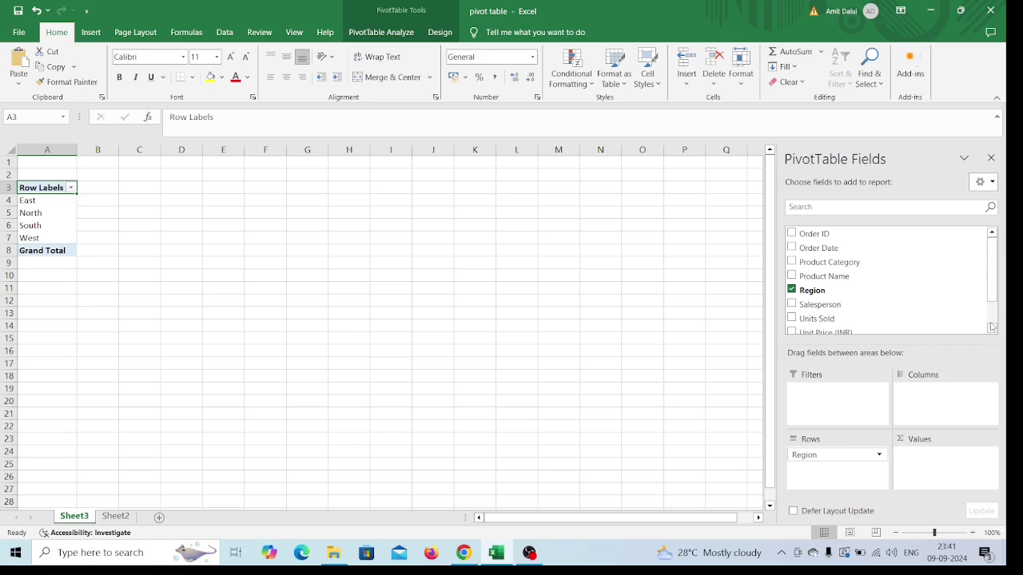
scroll(992, 327, "down", 1)
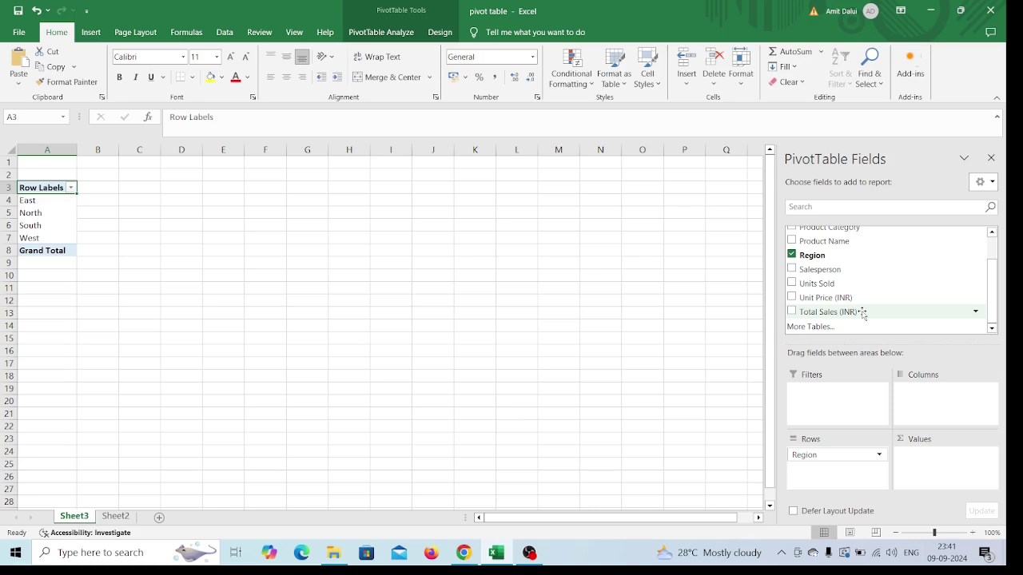
left_click_drag(863, 314, 929, 463)
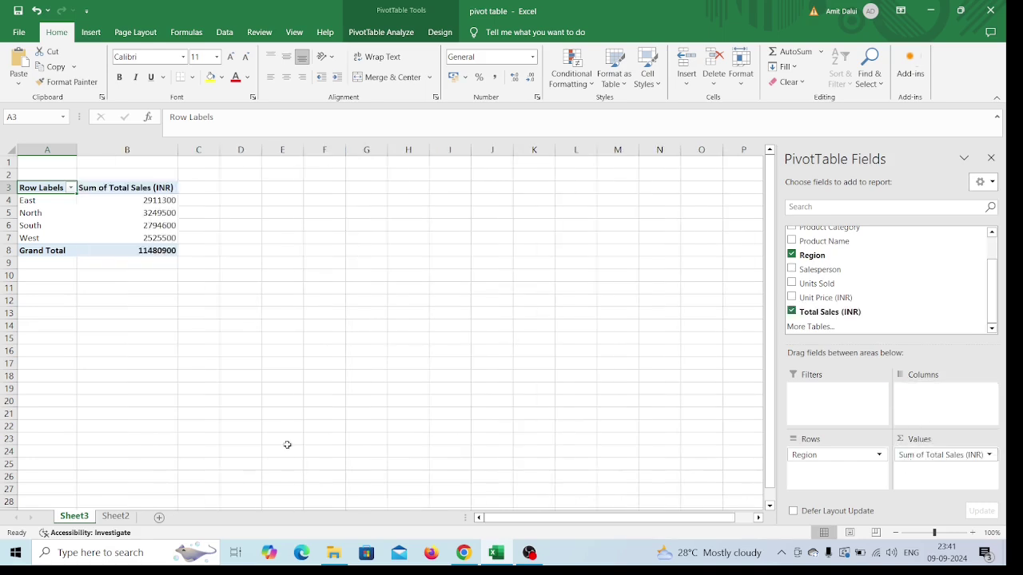
- Review the sales totals per region in the pivot table and compare them with the Region entries in Sheet2
left_click(141, 224)
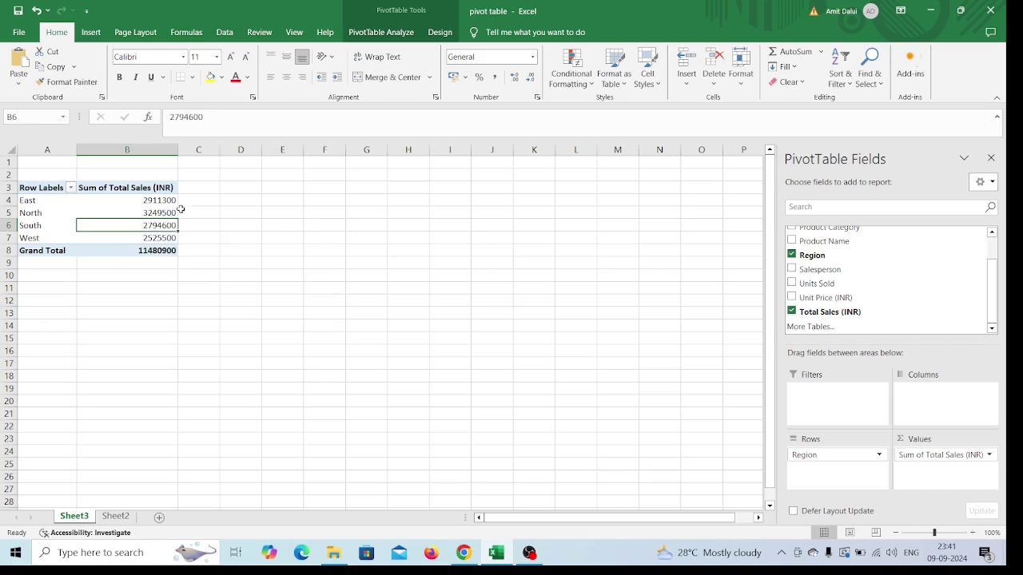
left_click(269, 210)
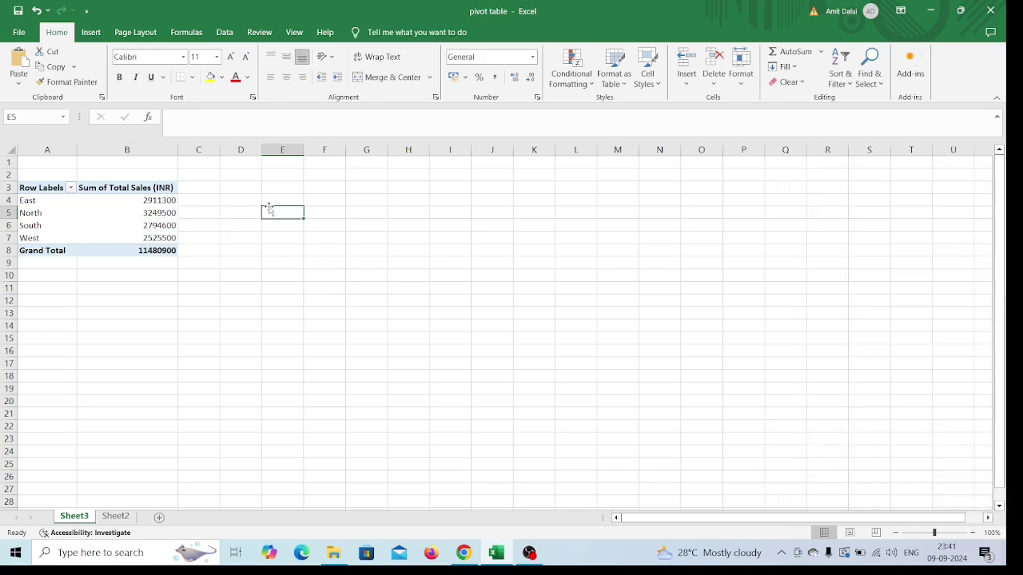
left_click(161, 200)
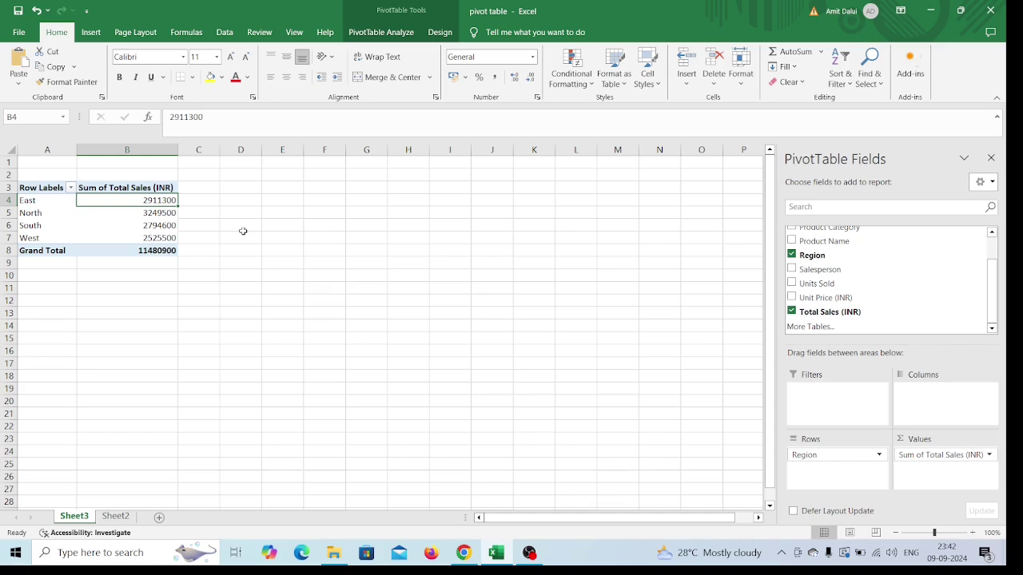
left_click(161, 238)
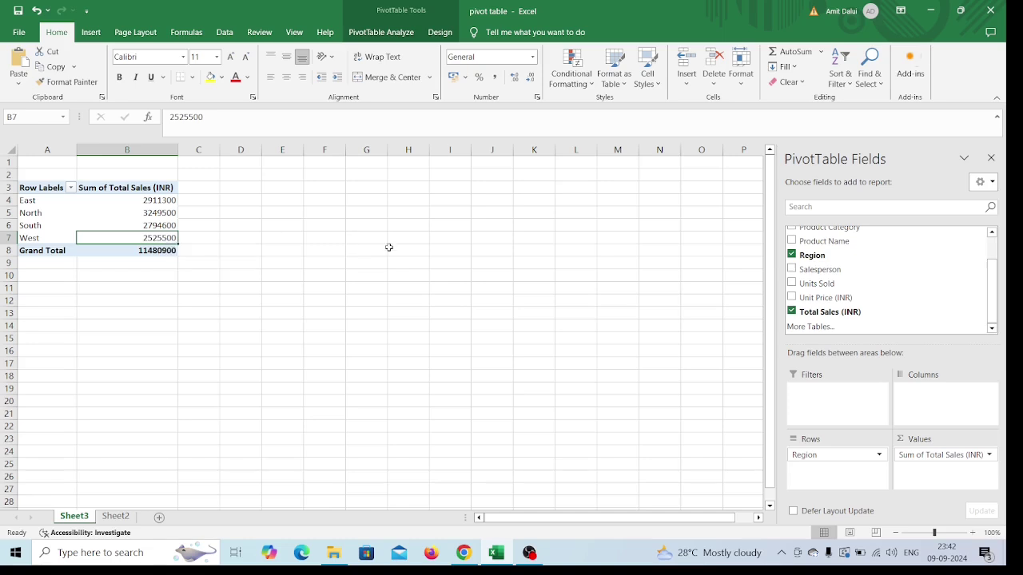
left_click(114, 517)
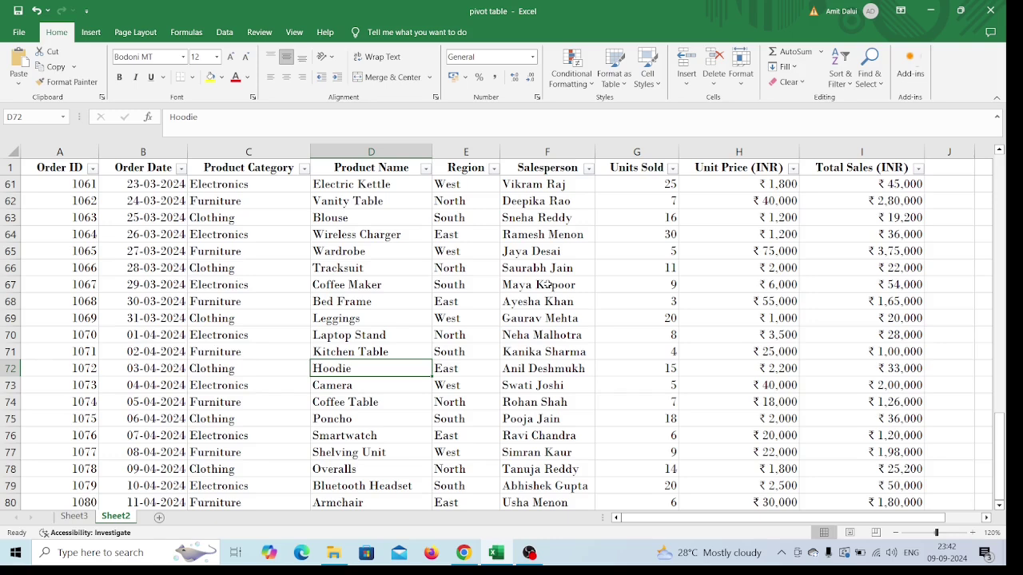
left_click(473, 224)
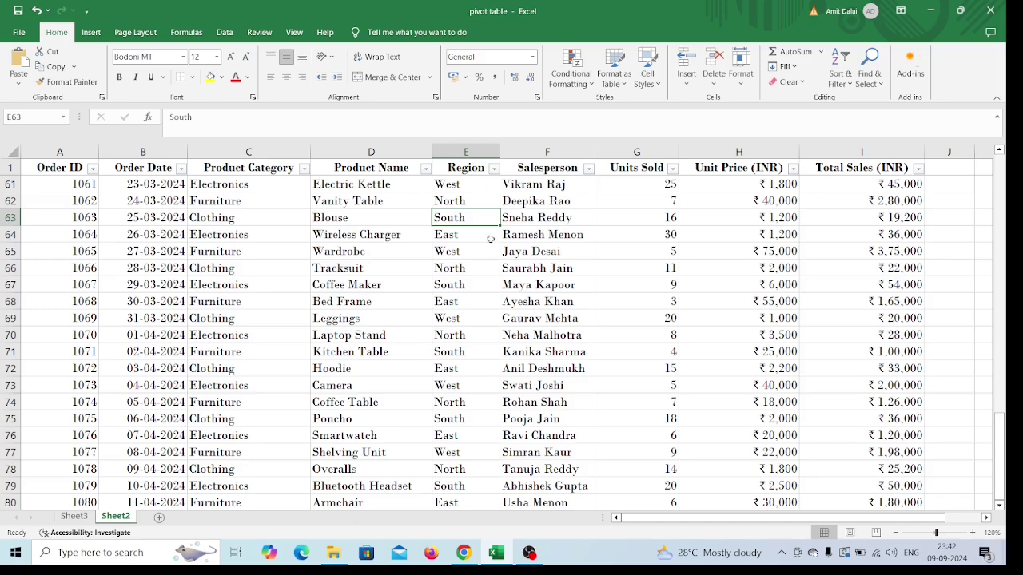
left_click(479, 198)
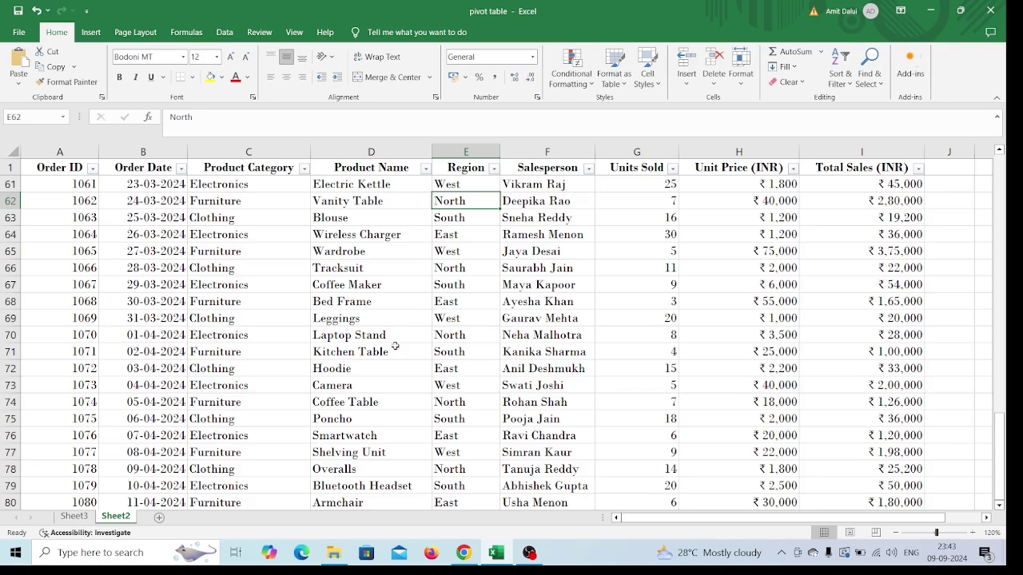
- Remove the Region and Total Sales (INR) fields from the pivot table on Sheet3
left_click(73, 517)
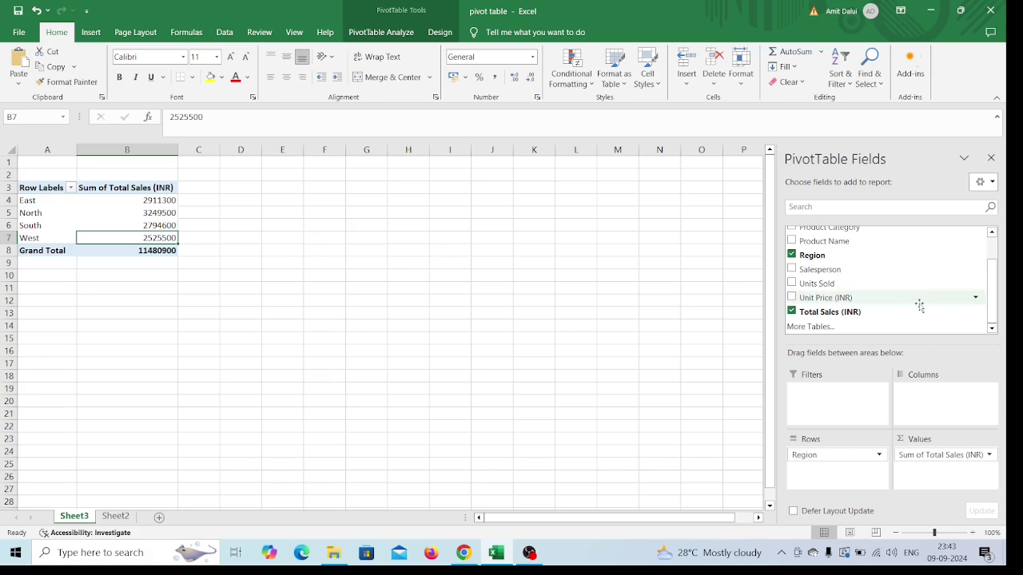
left_click(791, 255)
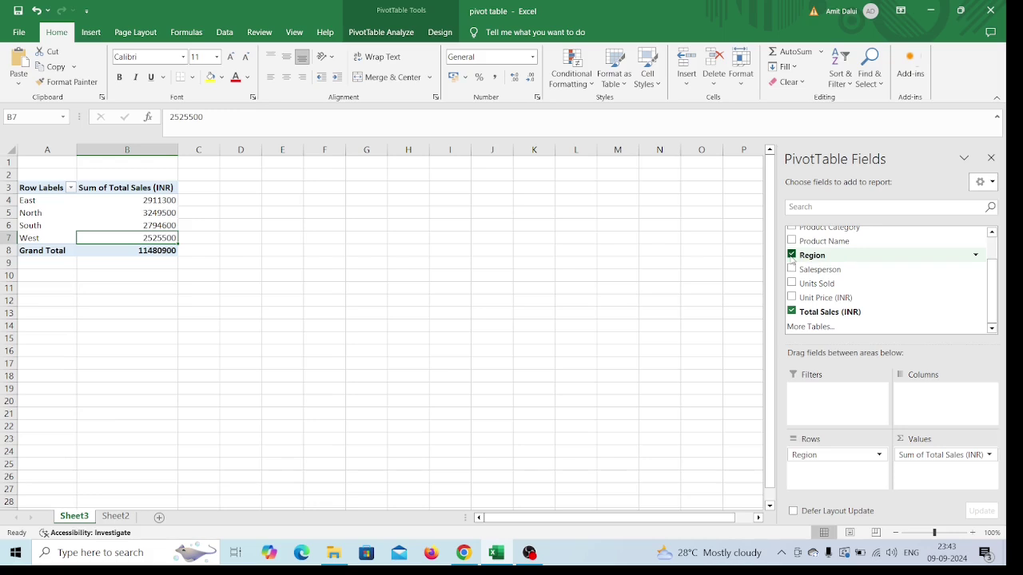
left_click(792, 311)
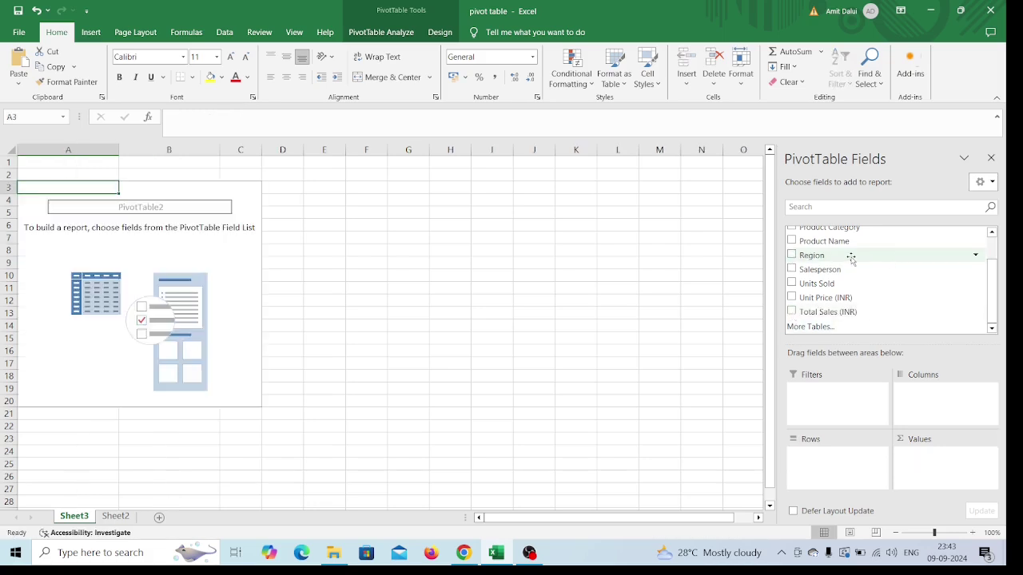
- Build the Sheet3 pivot table with Region and Salesperson nested as rows and the sum of Total Sales (INR) as values
left_click_drag(851, 258, 828, 471)
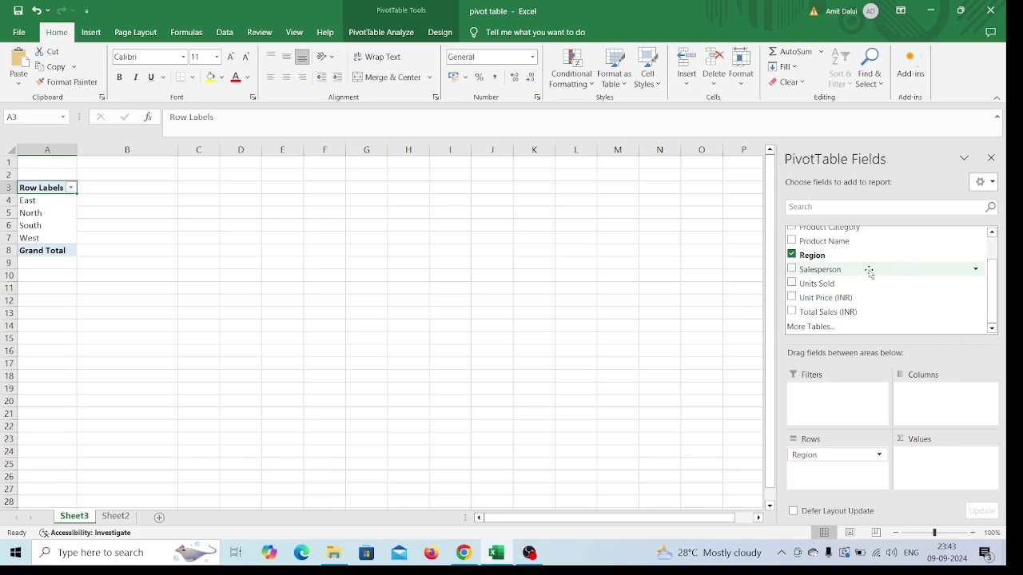
left_click_drag(868, 272, 831, 491)
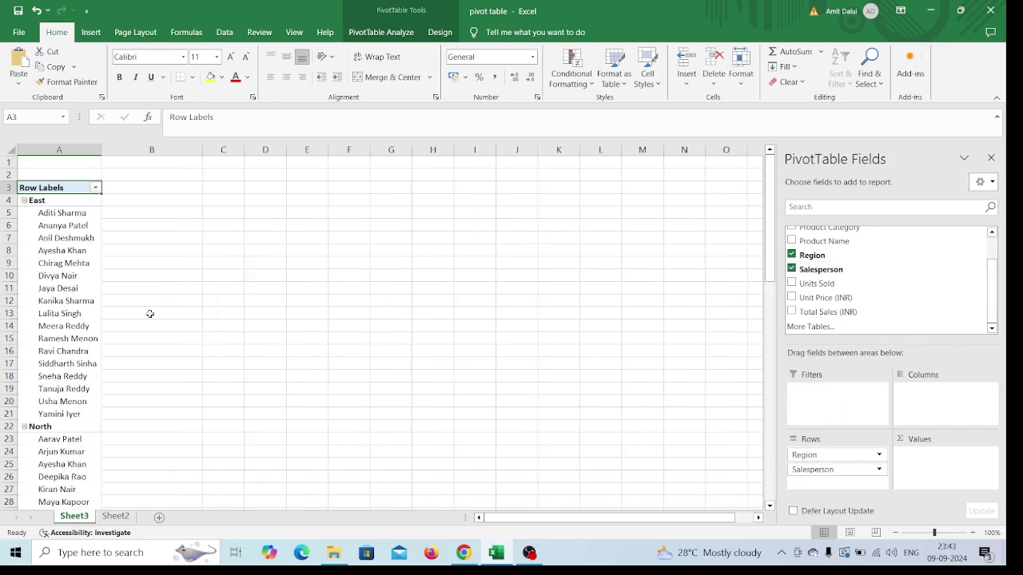
left_click(64, 258)
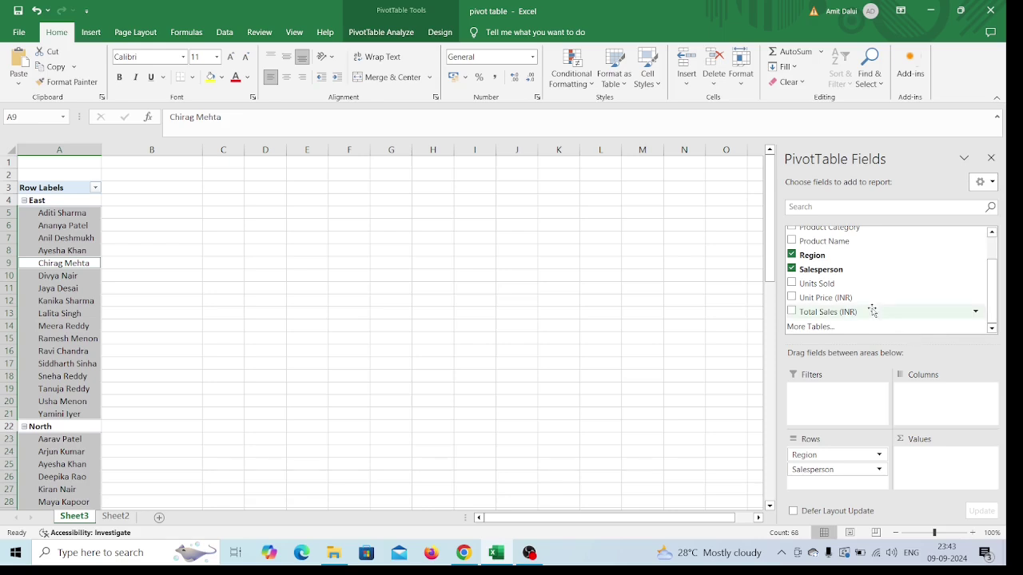
left_click_drag(871, 311, 939, 471)
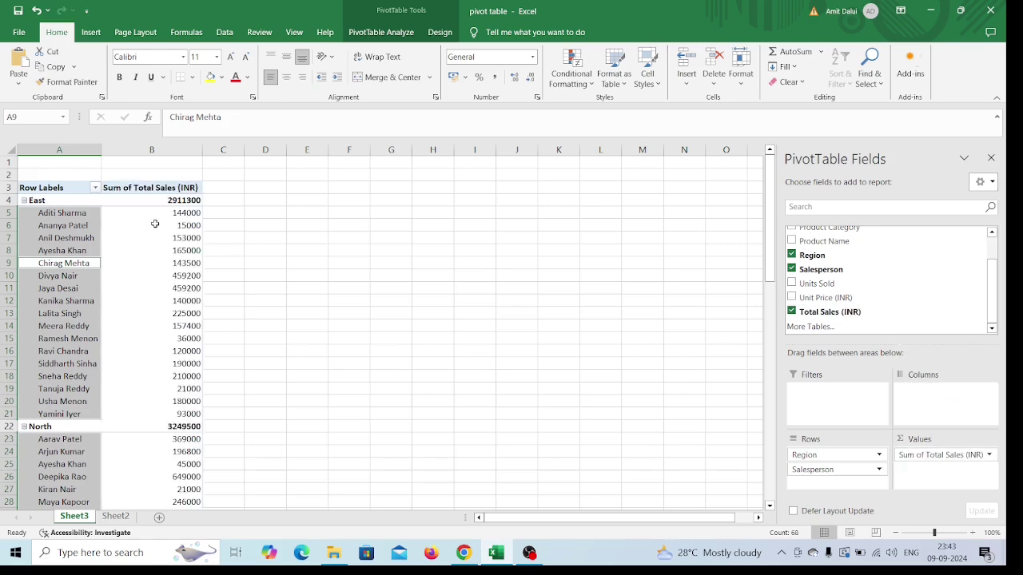
- Examine the total sales of the individual salespeople within the East region
left_click(185, 236)
left_click(196, 213)
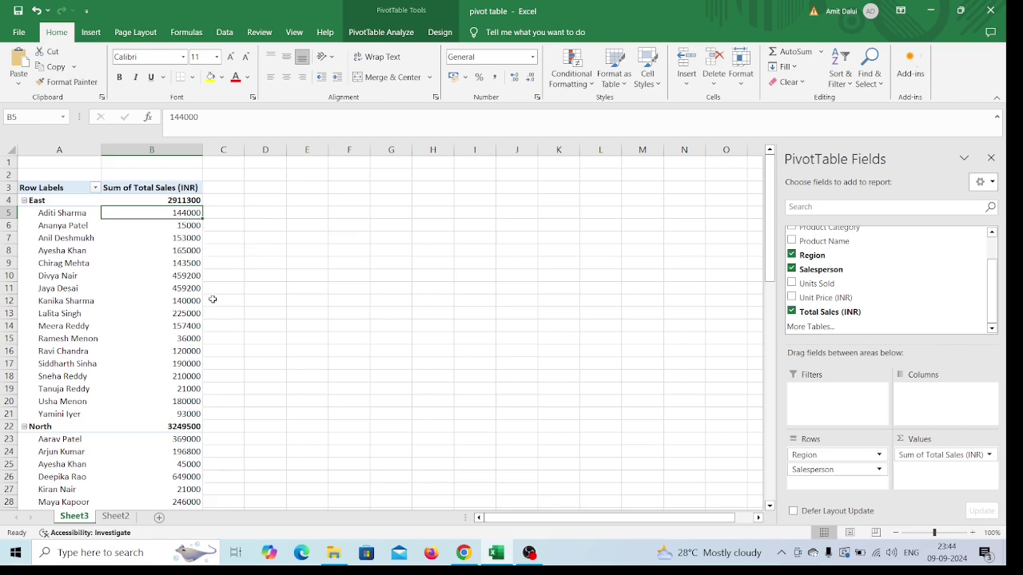
mouse_move(195, 238)
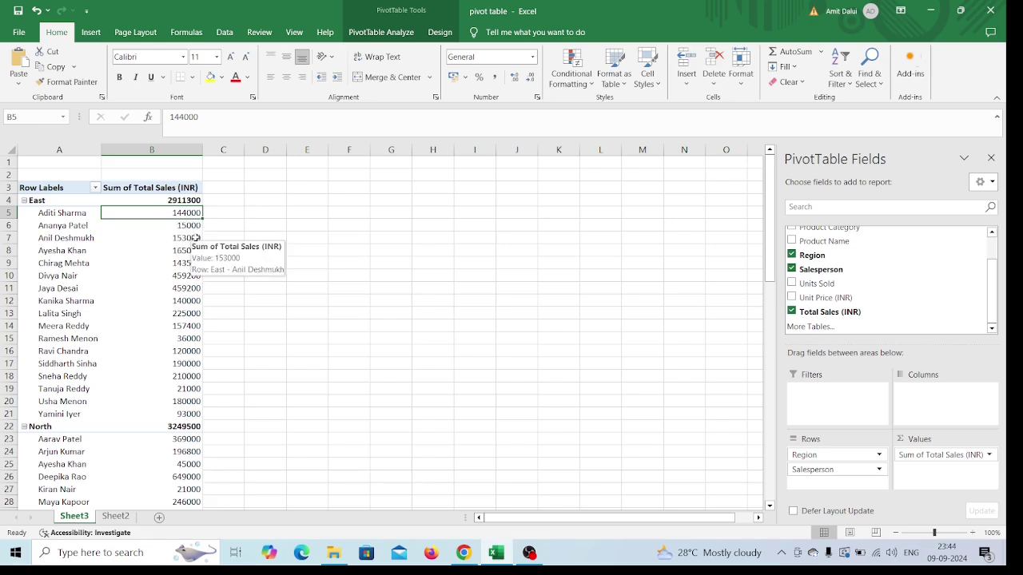
key("Down")
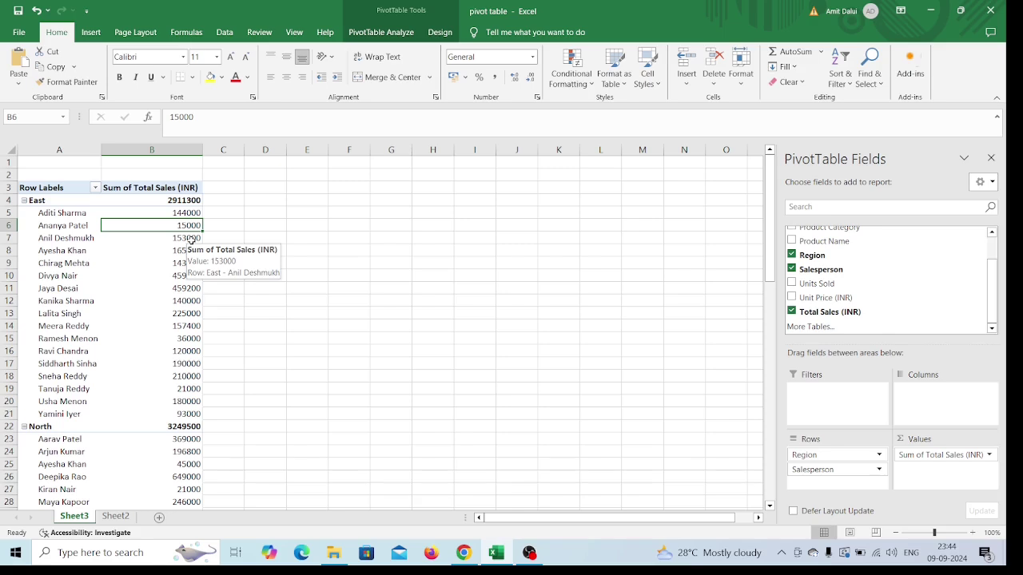
left_click(74, 215)
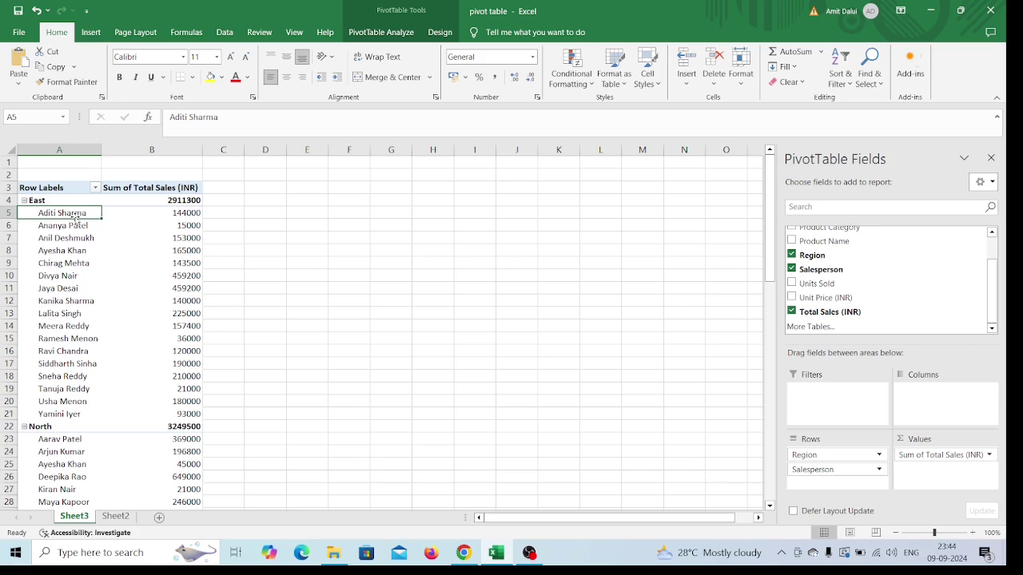
left_click(196, 216)
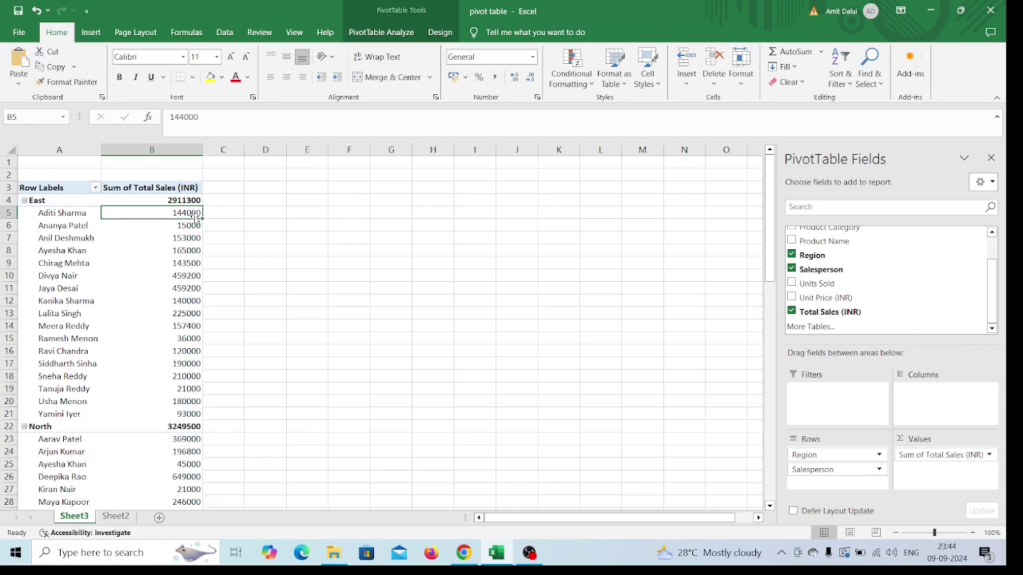
- Sort the Salesperson row labels in descending order by Sum of Total Sales (INR)
left_click(68, 214)
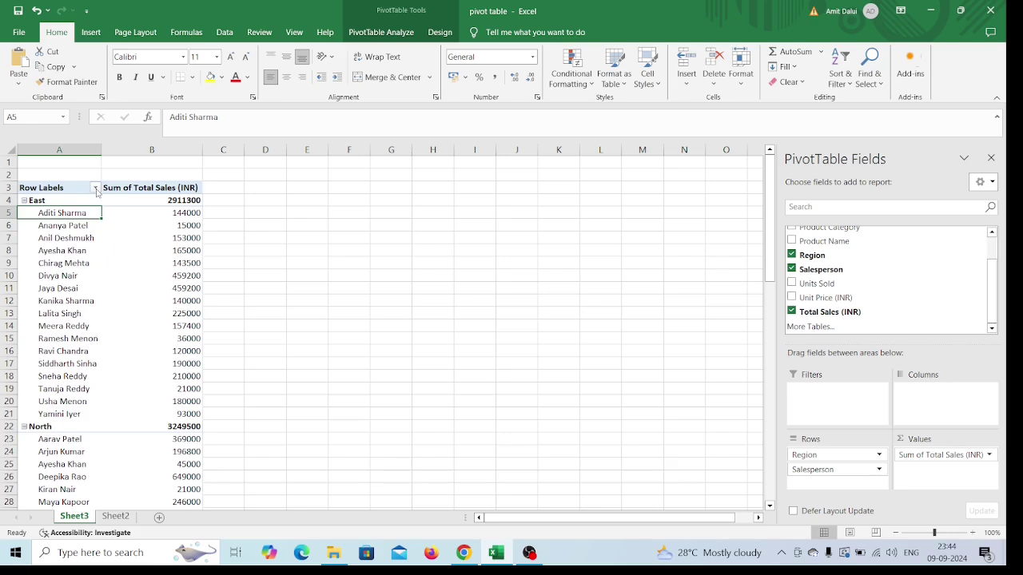
left_click(96, 189)
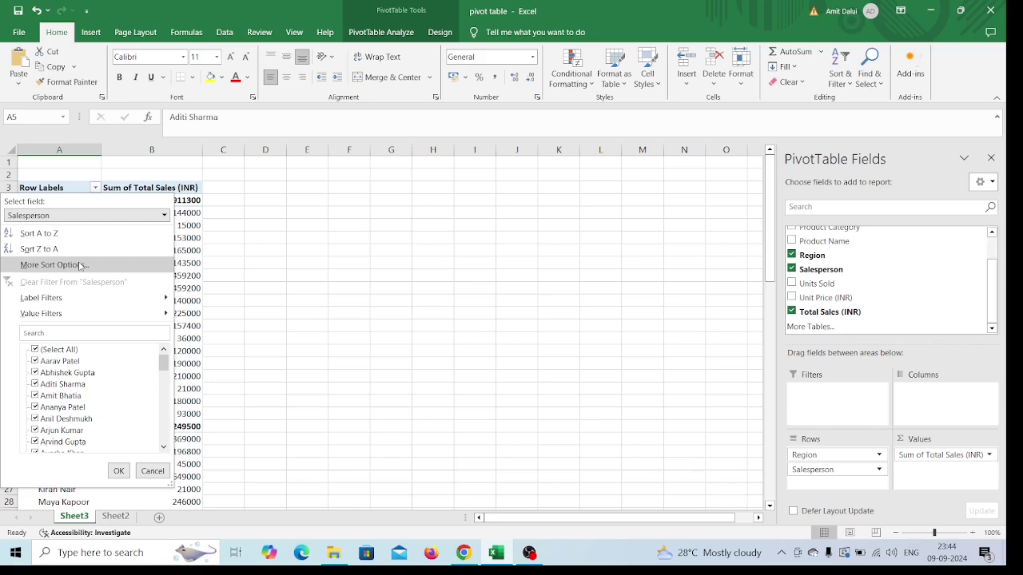
left_click(80, 265)
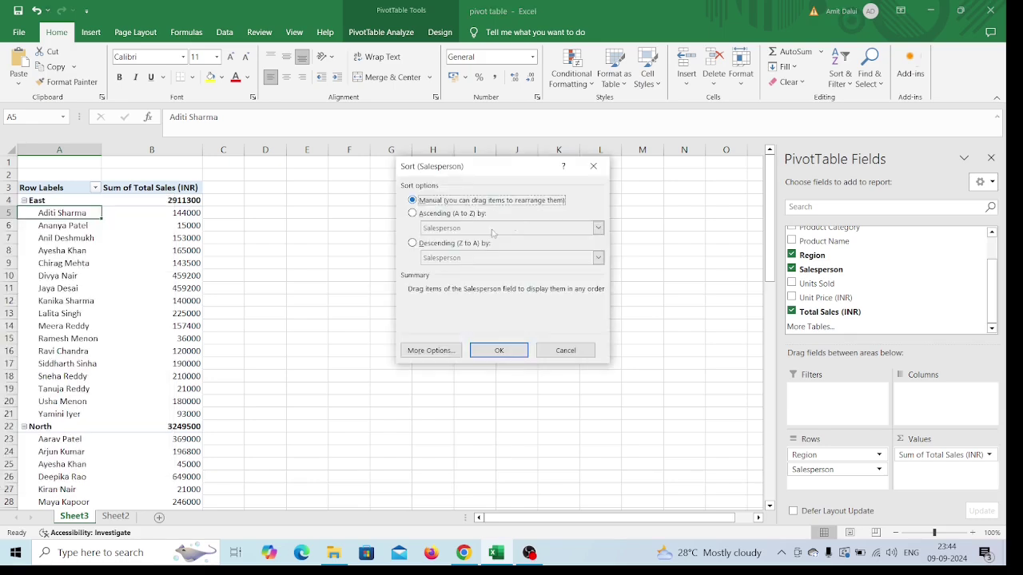
left_click(414, 245)
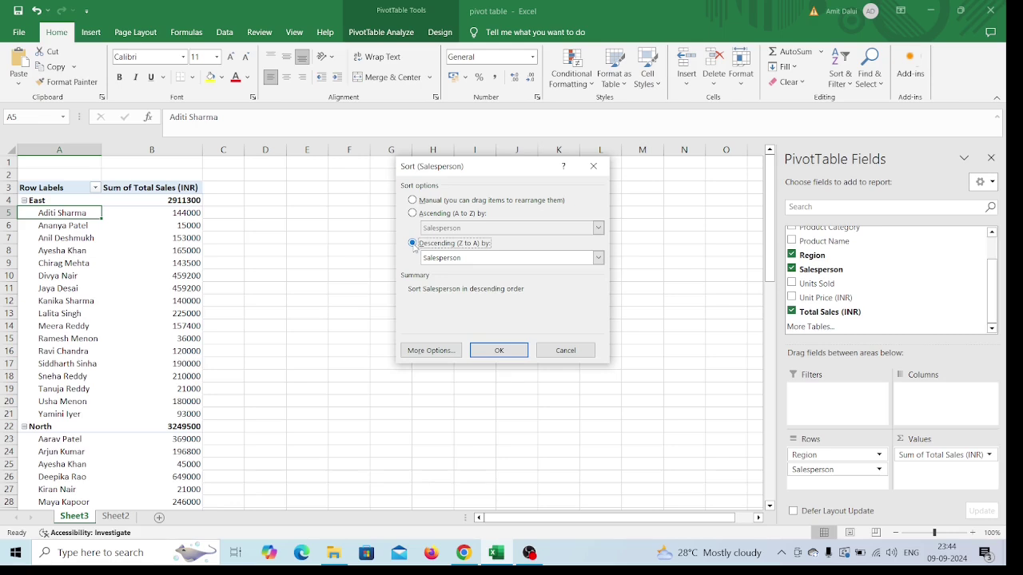
left_click(598, 258)
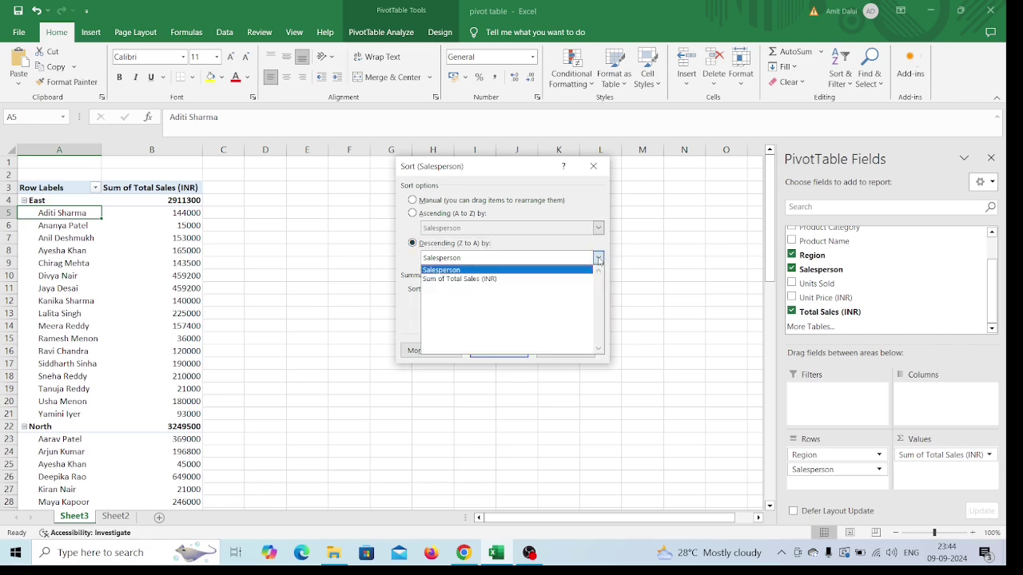
left_click(498, 279)
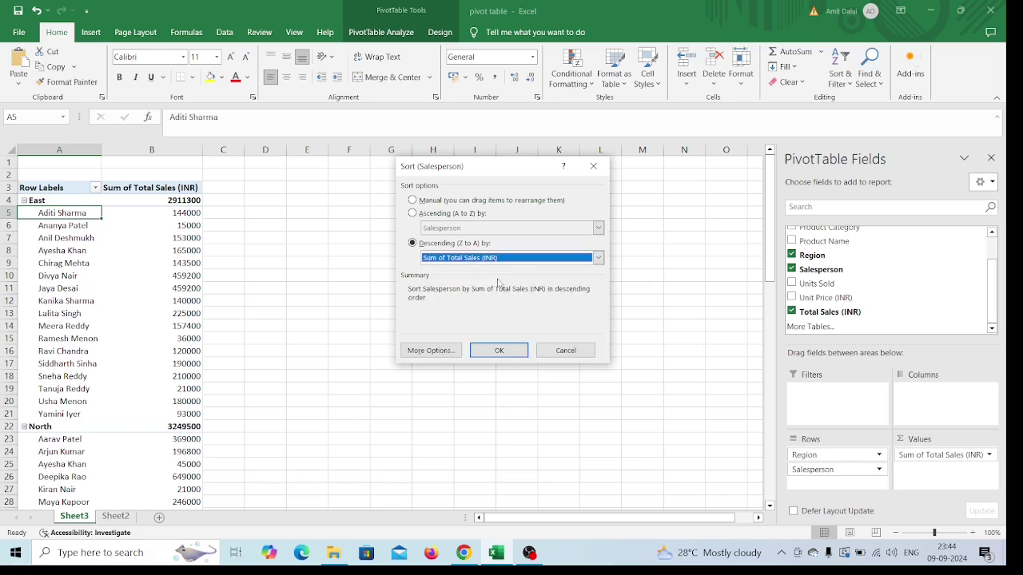
left_click(507, 349)
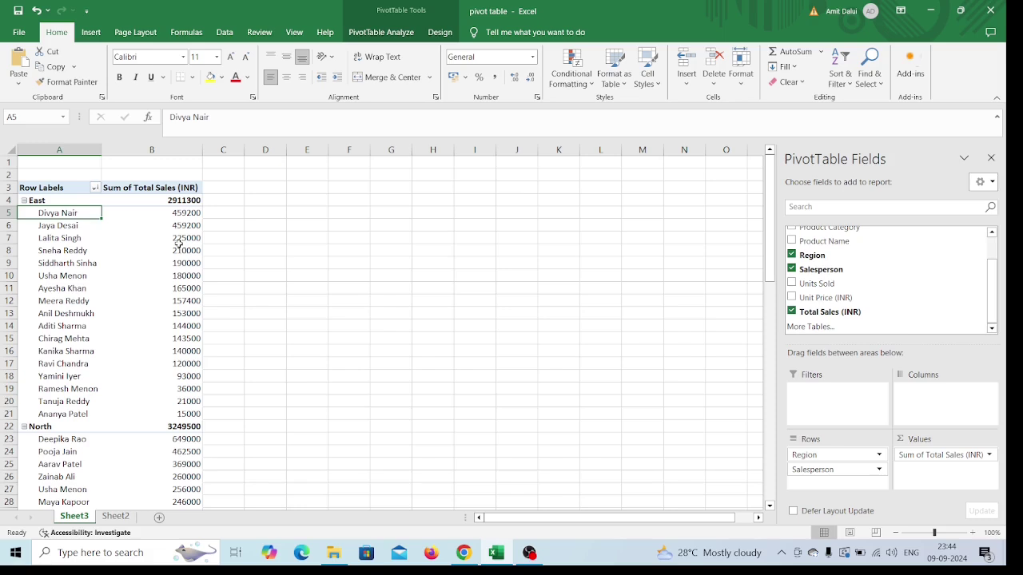
- Review the sorted East region to see which salespeople have the highest total sales
left_click(178, 243)
left_click(60, 224)
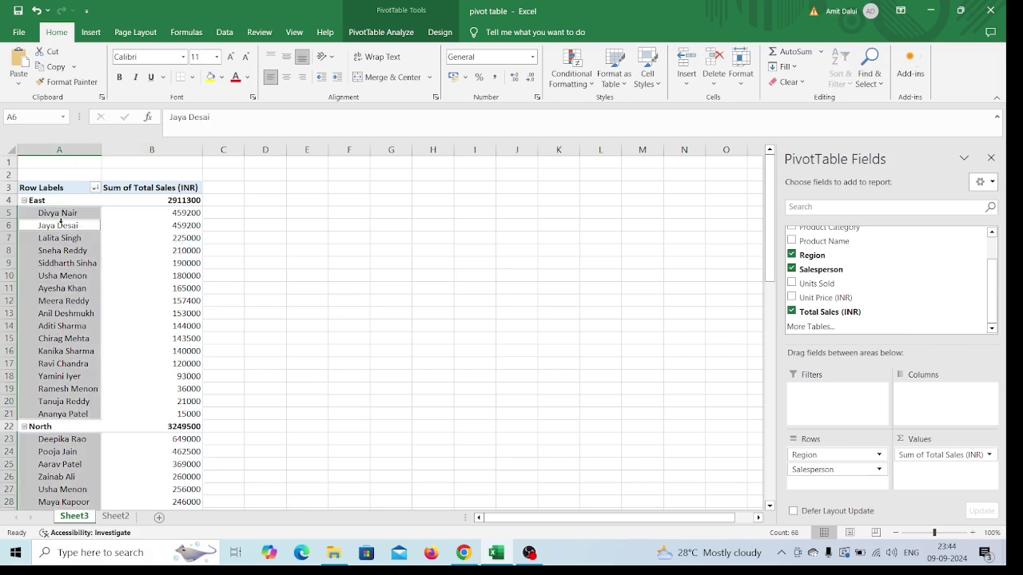
left_click(178, 212)
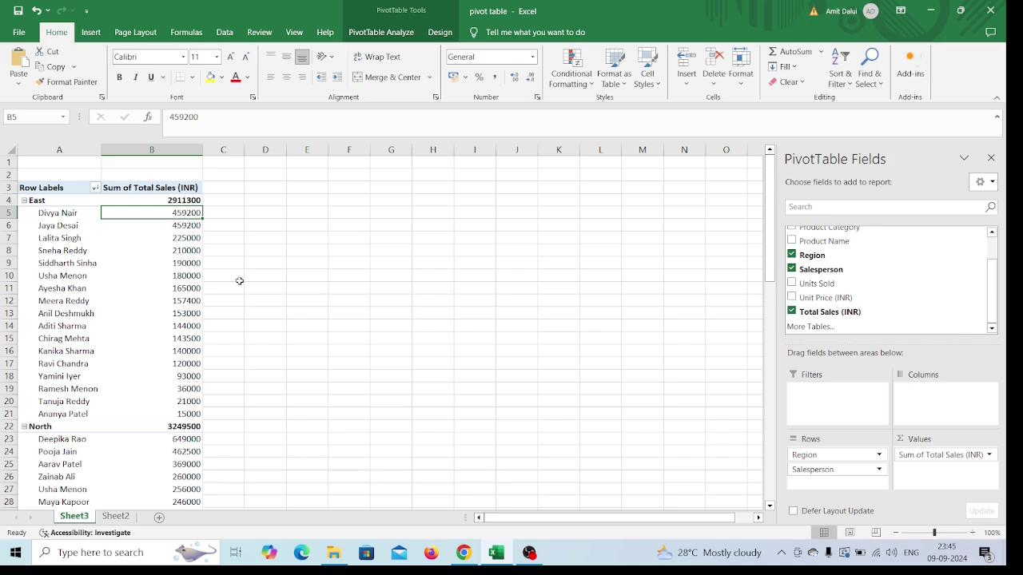
left_click(194, 227)
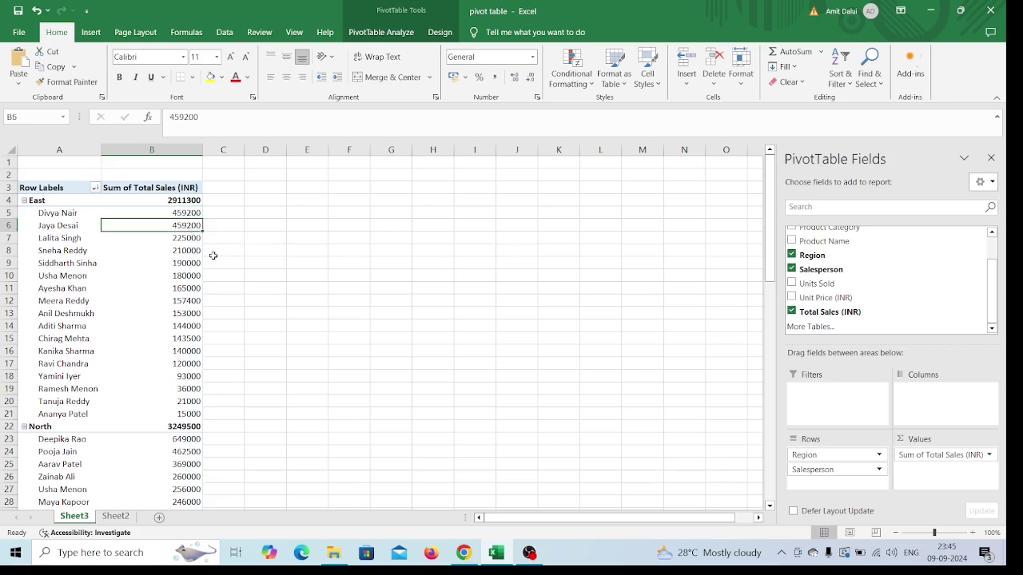
left_click(192, 240)
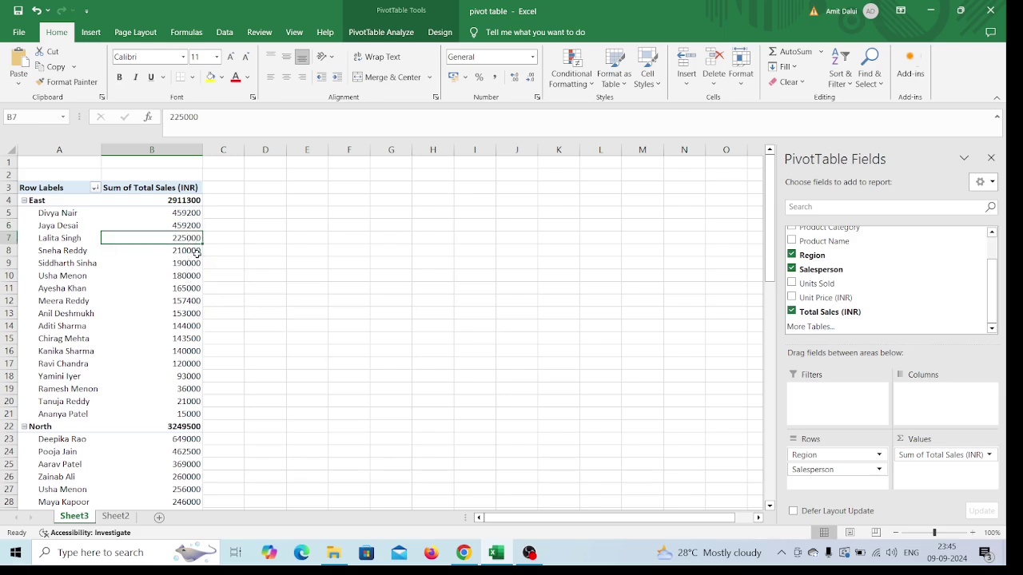
left_click(198, 251)
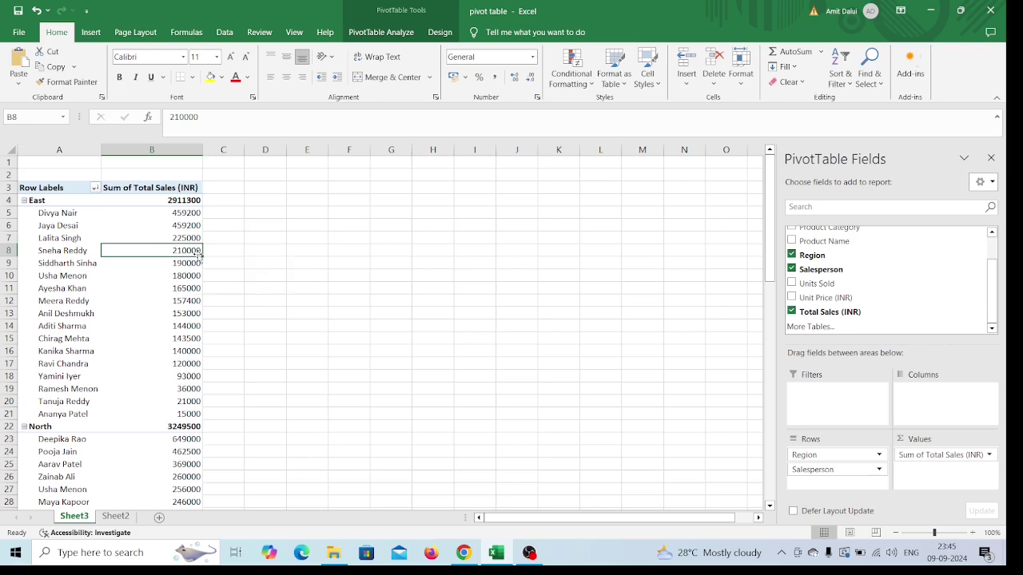
- Check the highest and lowest salesperson totals in the North, South and West regions down to the grand total
scroll(270, 326, "down", 4)
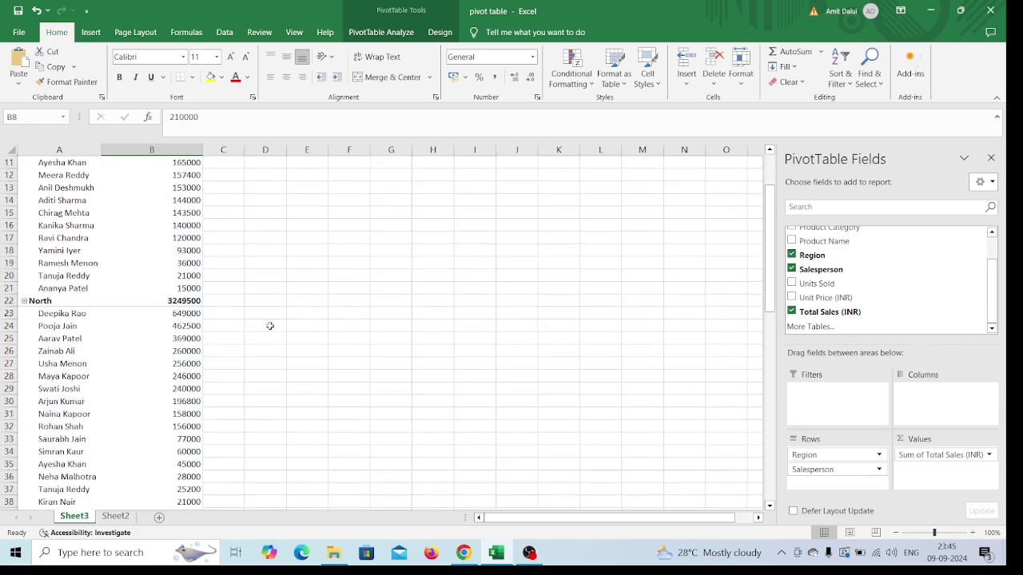
scroll(270, 326, "down", 2)
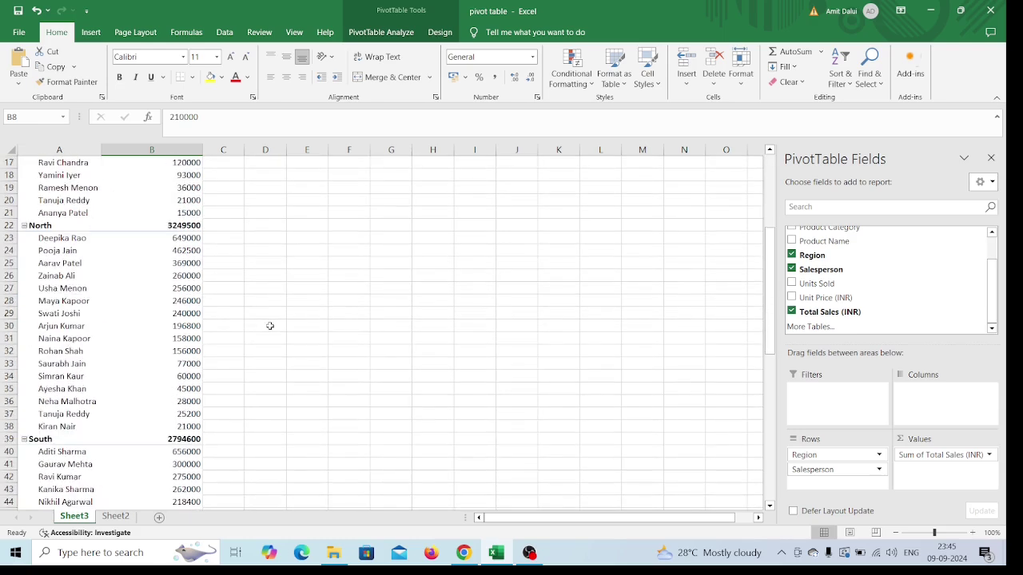
left_click(182, 240)
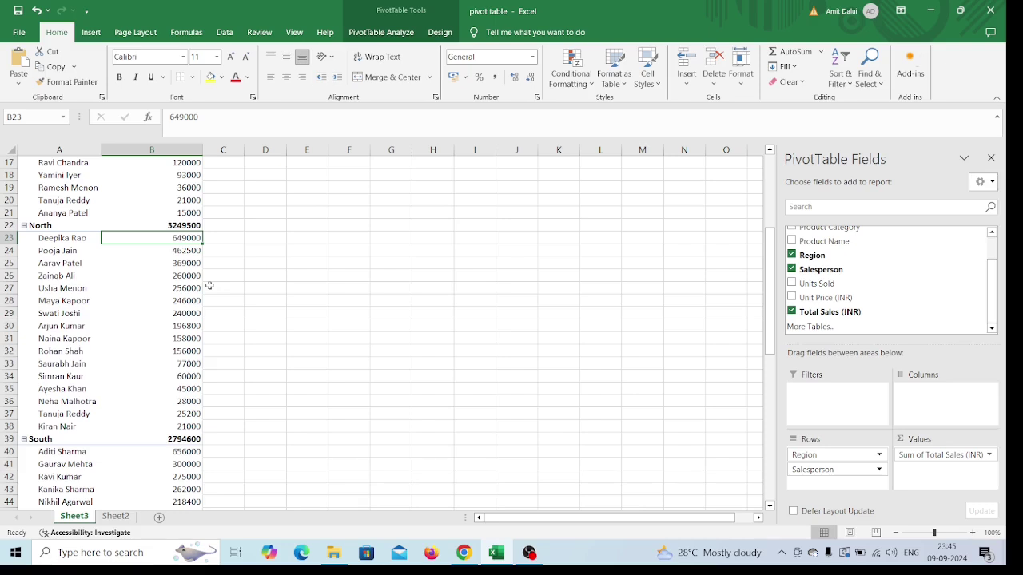
left_click(195, 429)
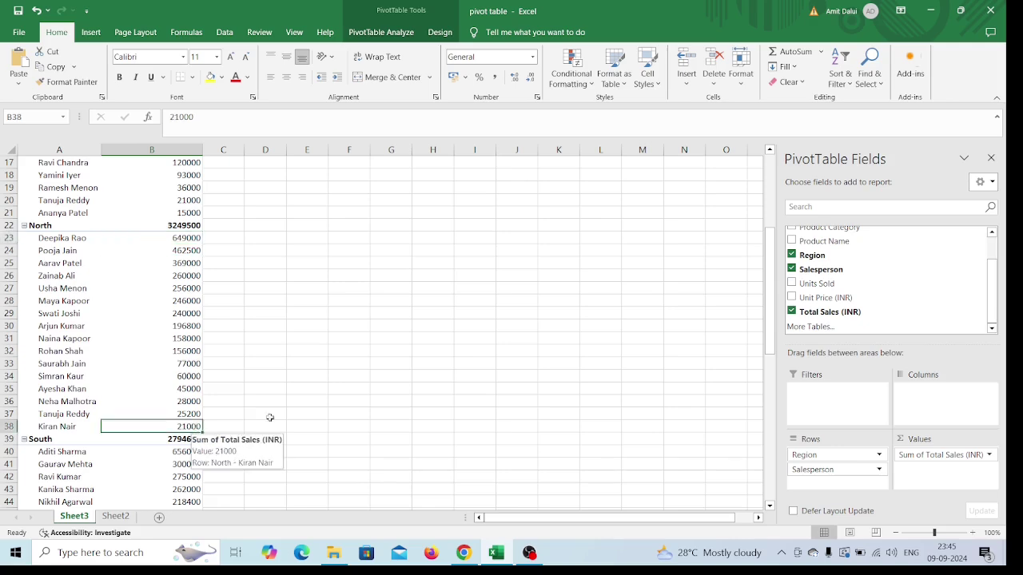
scroll(277, 419, "down", 6)
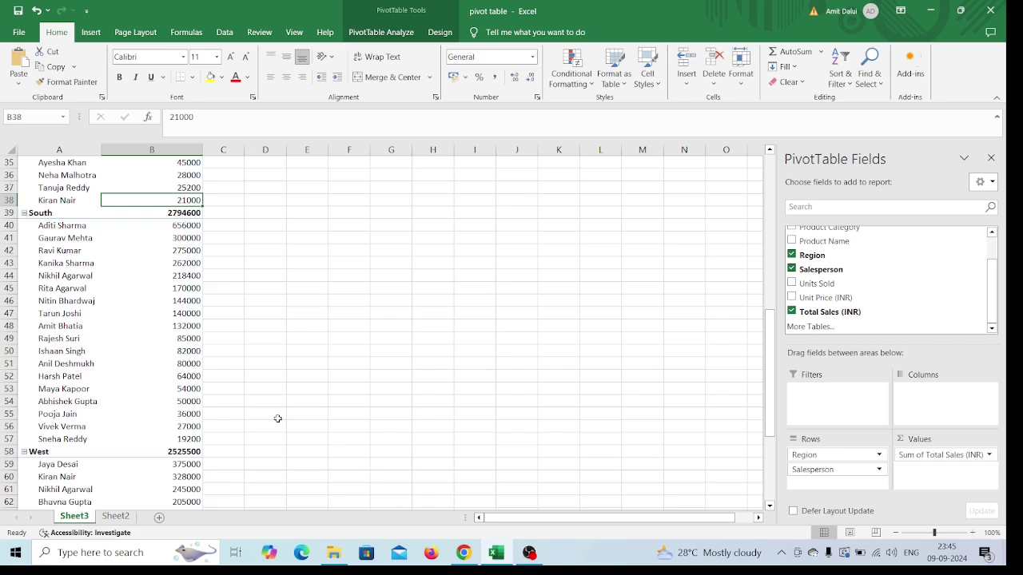
left_click(190, 441)
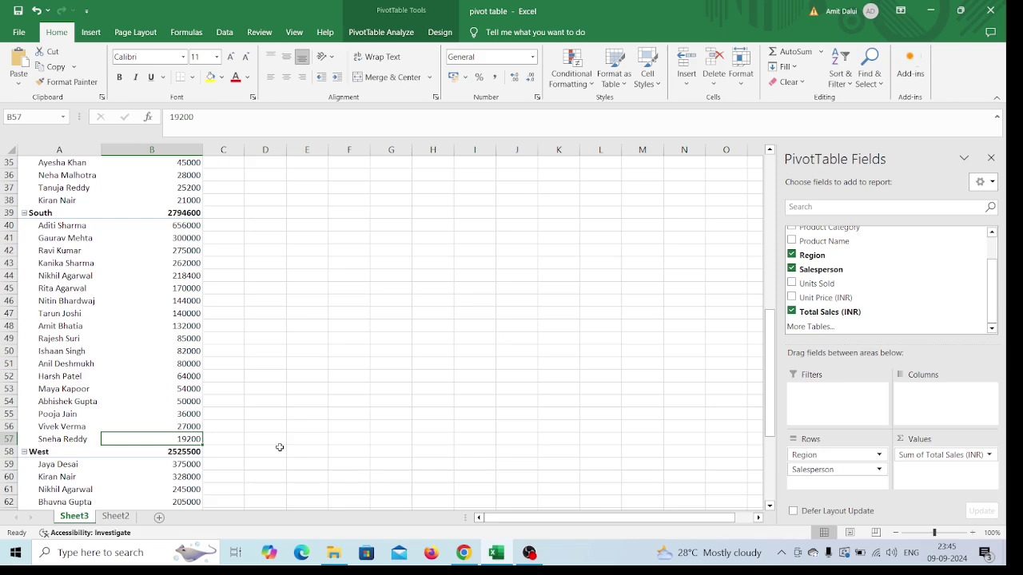
scroll(280, 447, "down", 6)
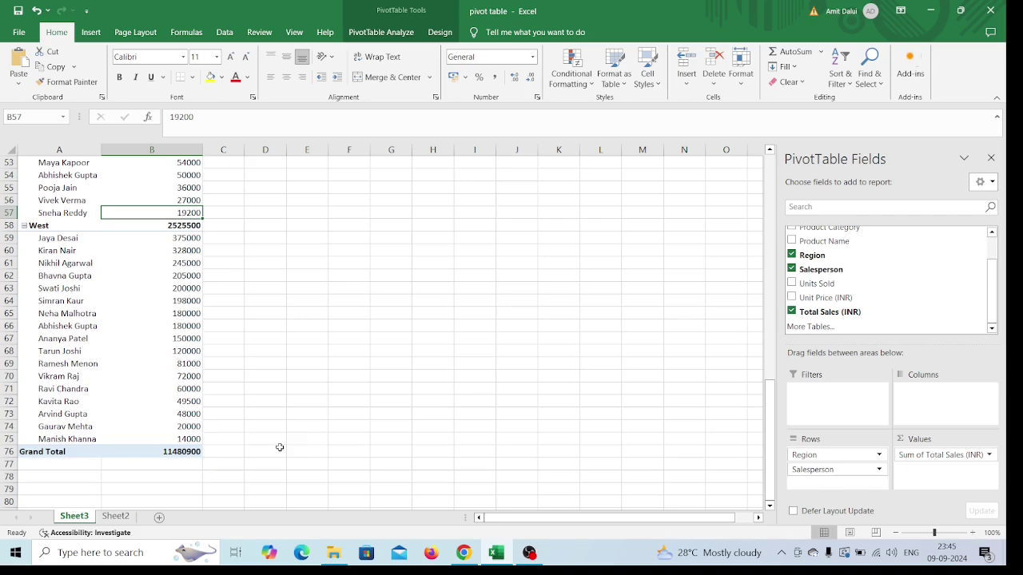
scroll(298, 396, "up", 16)
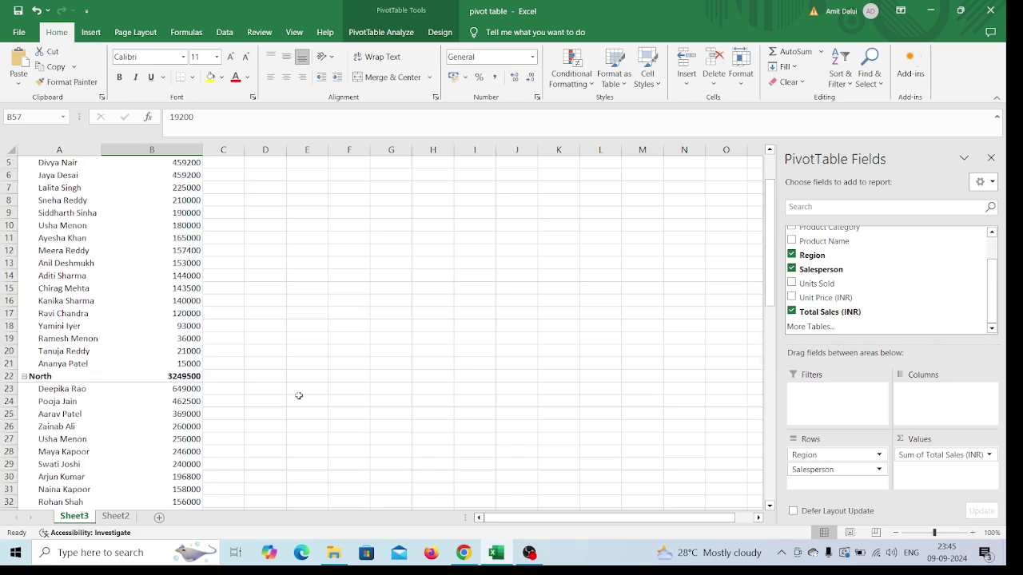
scroll(298, 395, "up", 1)
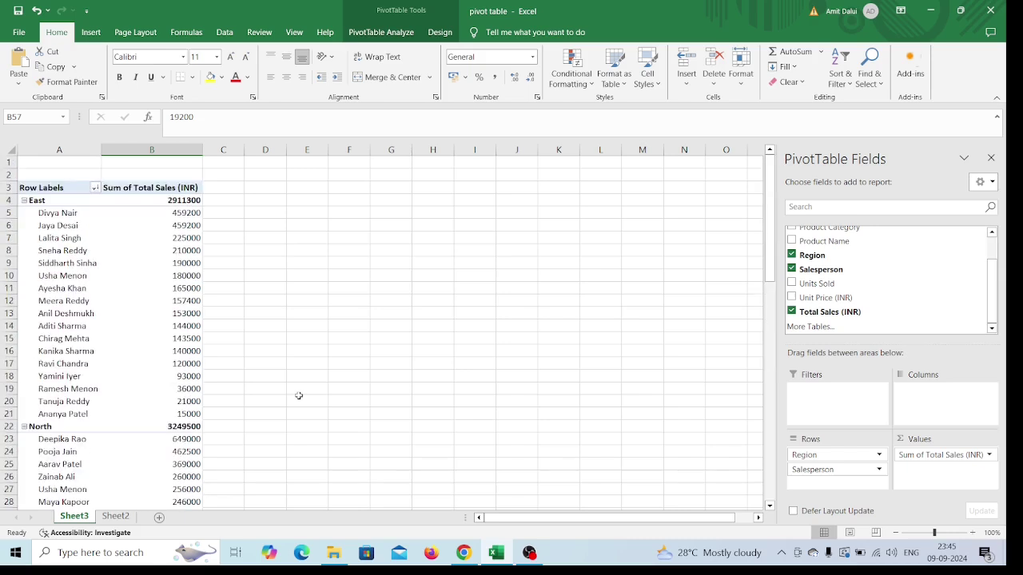
left_click(137, 275)
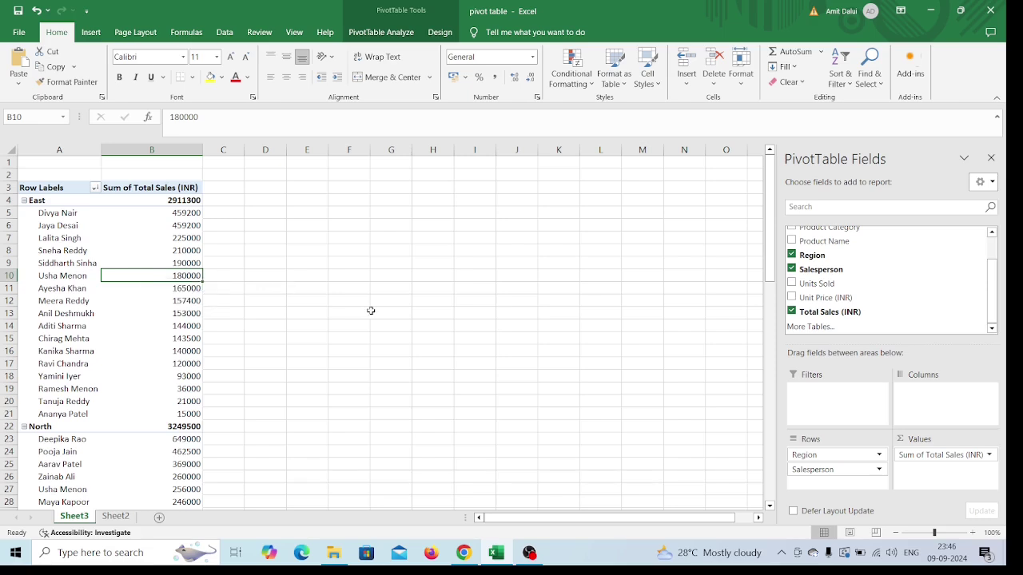
- Glance at the source data in Sheet2 and clear Total Sales (INR), Salesperson and Region from the Sheet3 pivot table
left_click(116, 517)
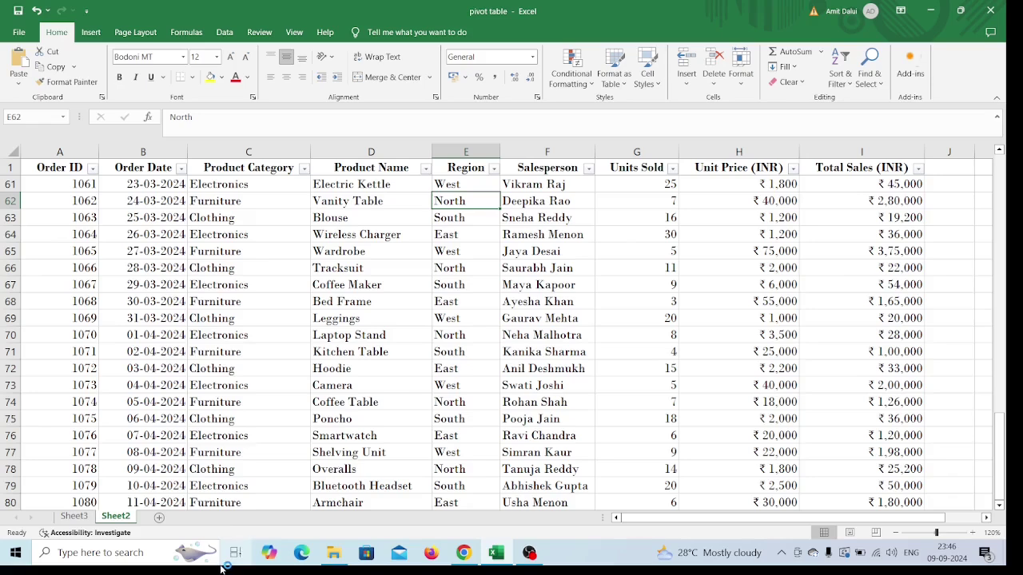
left_click(73, 517)
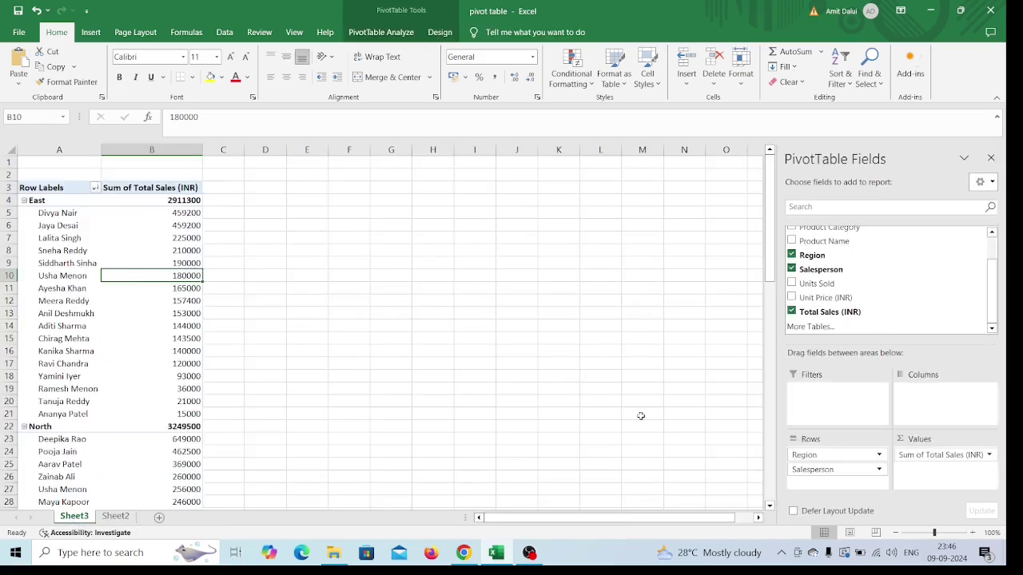
left_click(791, 312)
left_click(792, 269)
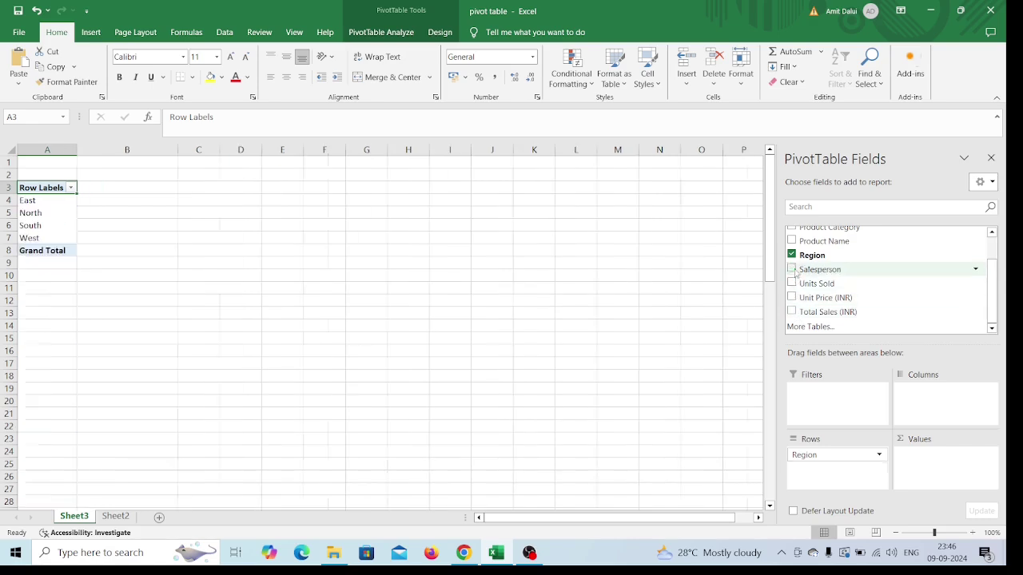
left_click(792, 255)
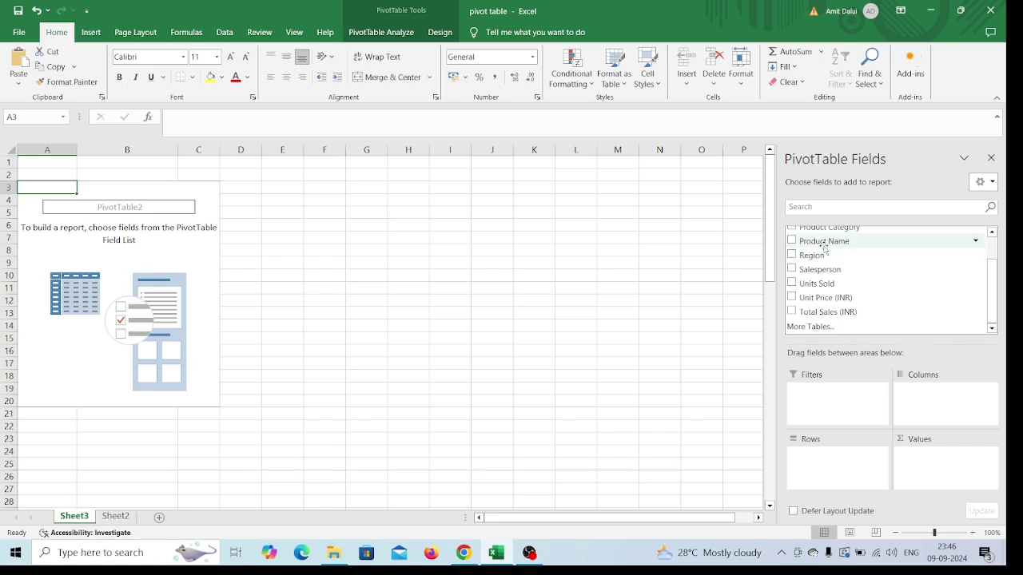
- Build the pivot table with Region as columns, Product Name as rows and Total Sales (INR) as summed values
scroll(859, 278, "up", 1)
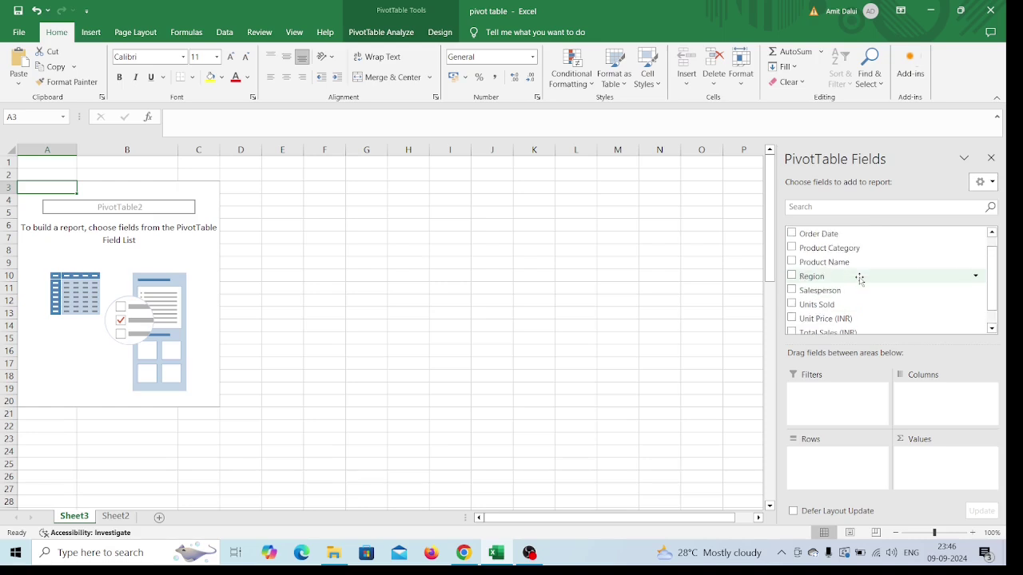
left_click_drag(842, 275, 935, 397)
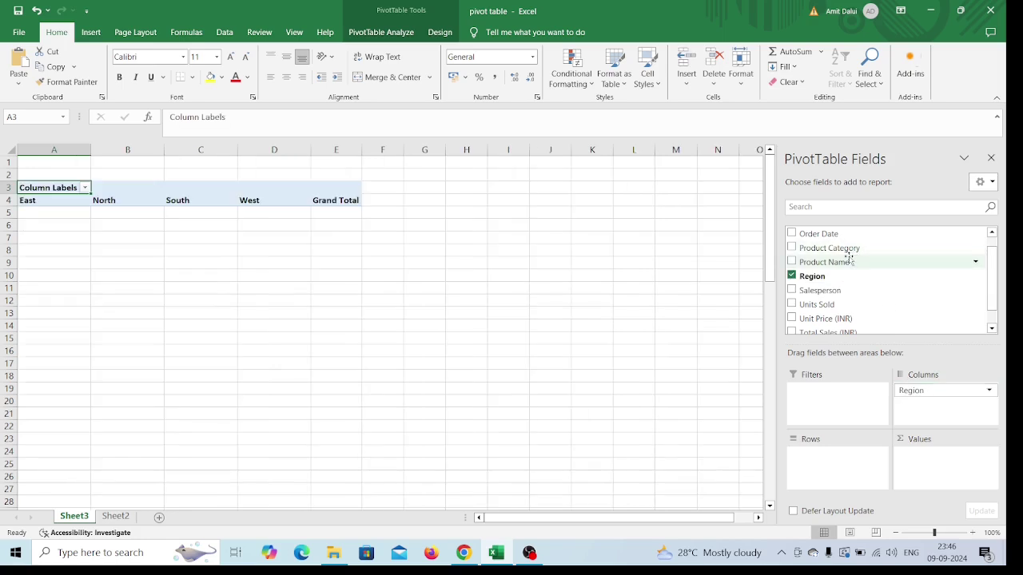
left_click_drag(848, 258, 818, 472)
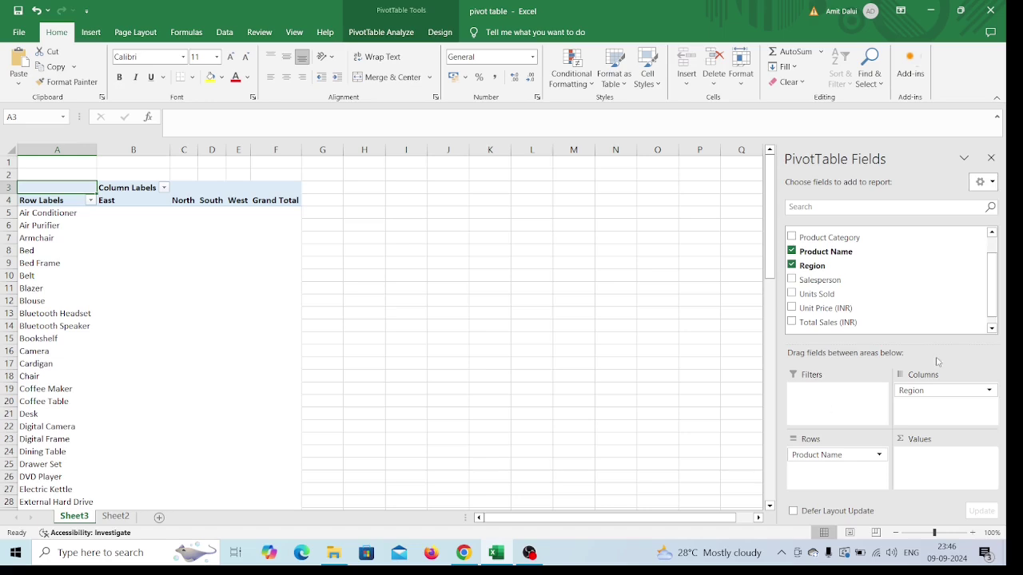
left_click_drag(889, 322, 948, 466)
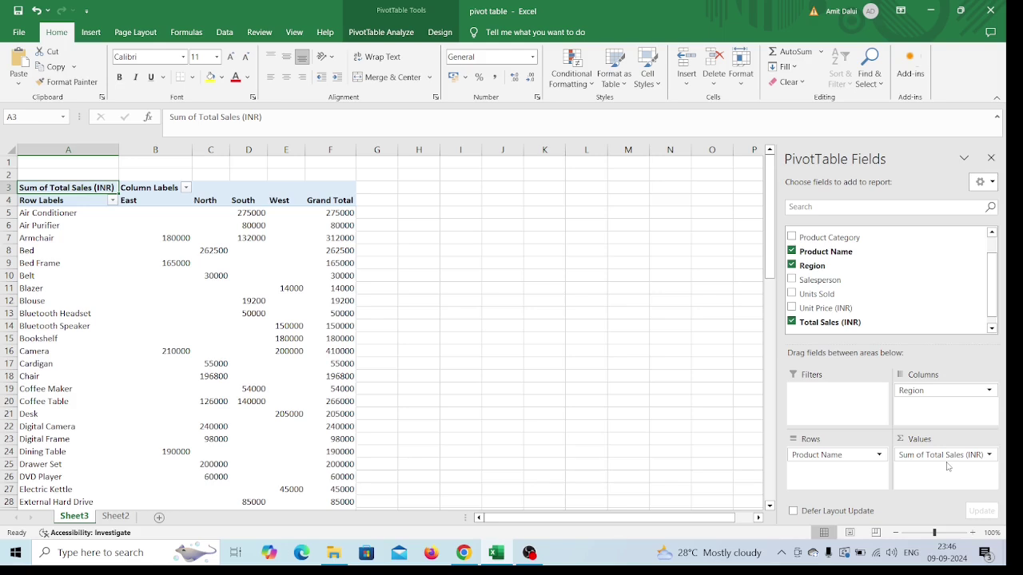
left_click(425, 293)
- Examine the product sales across the East, North, South and West columns and the Grand Total column
mouse_move(145, 255)
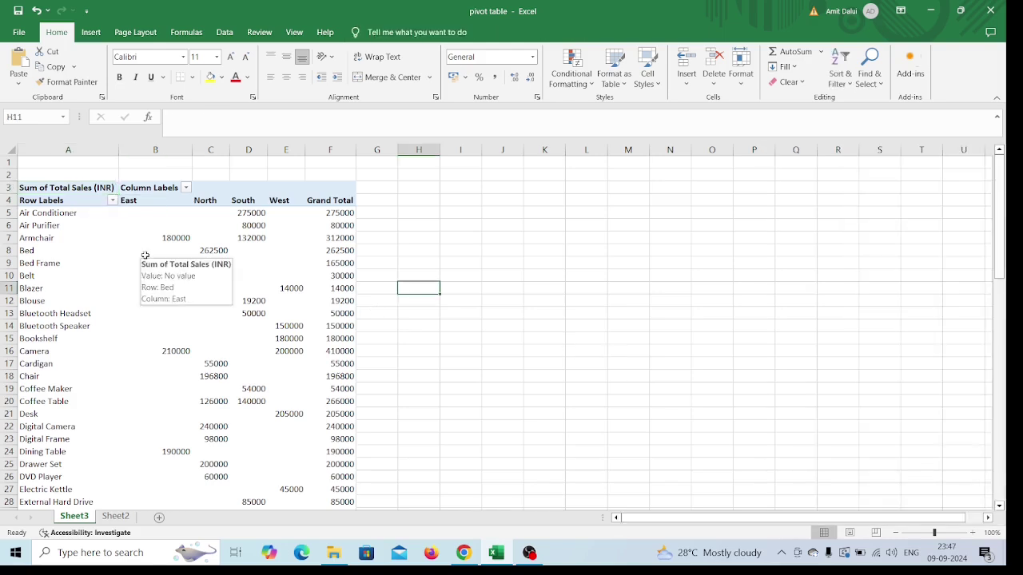
scroll(62, 241, "down", 4)
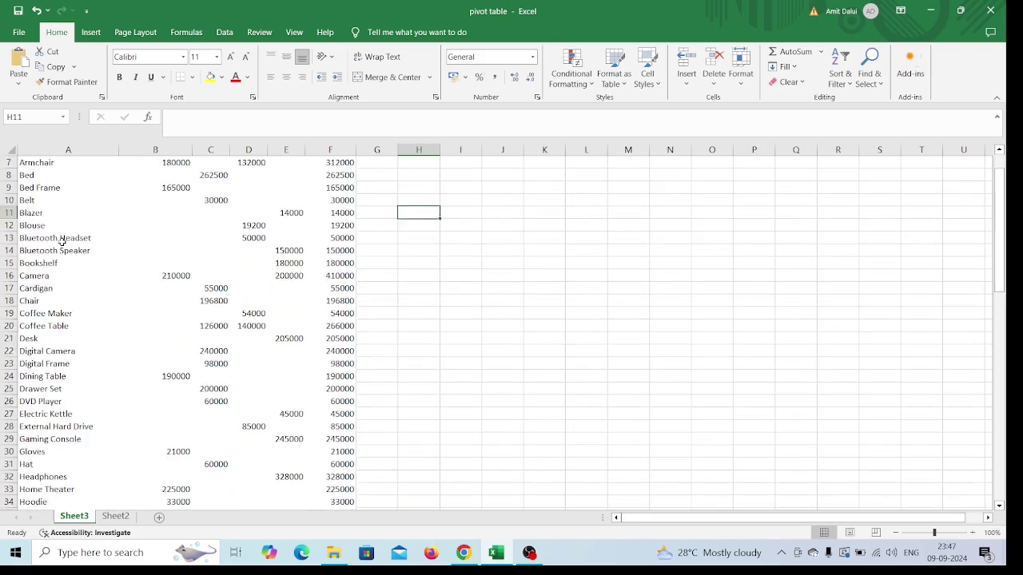
scroll(61, 241, "down", 7)
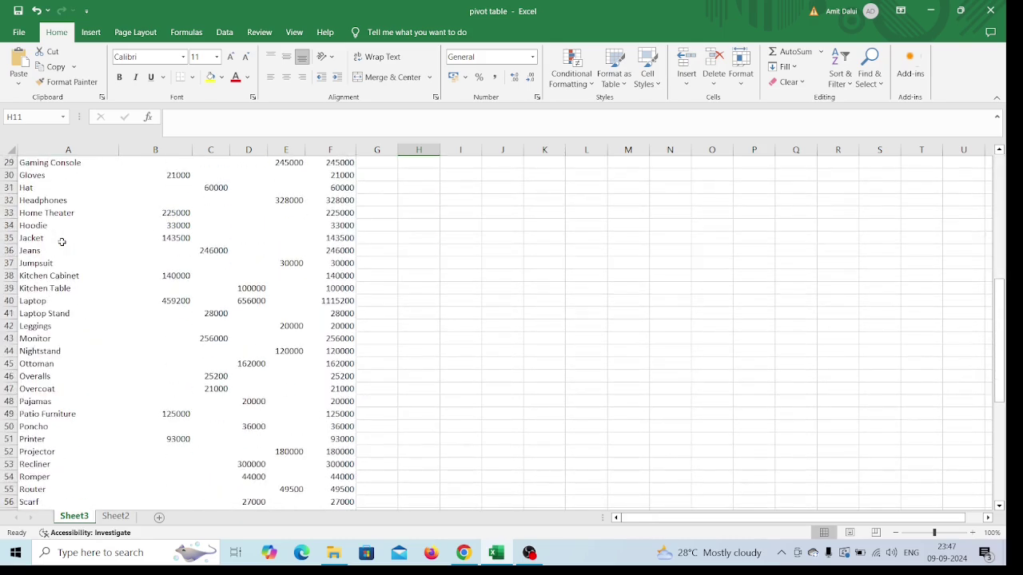
scroll(62, 241, "up", 11)
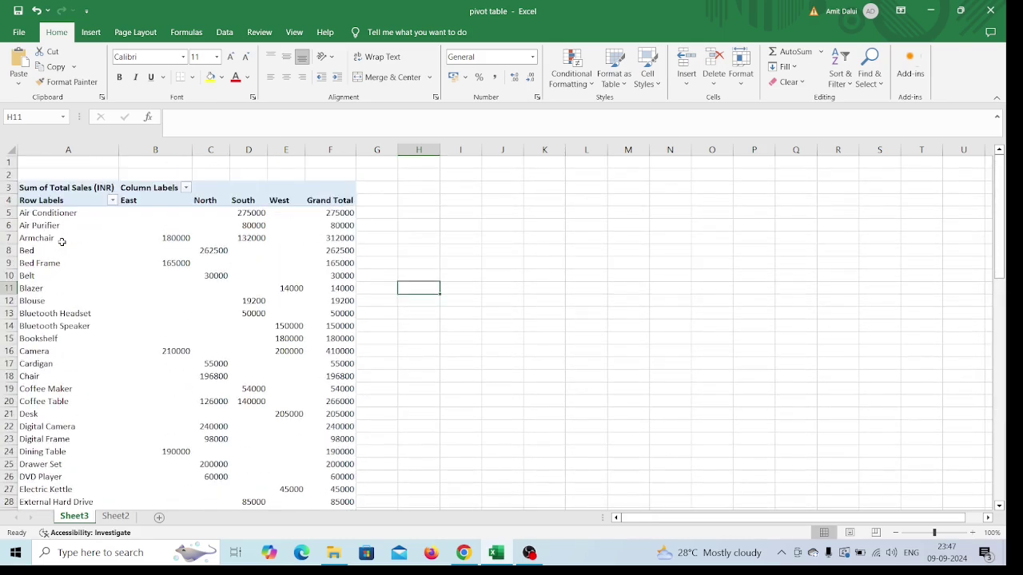
left_click(145, 192)
left_click(210, 213)
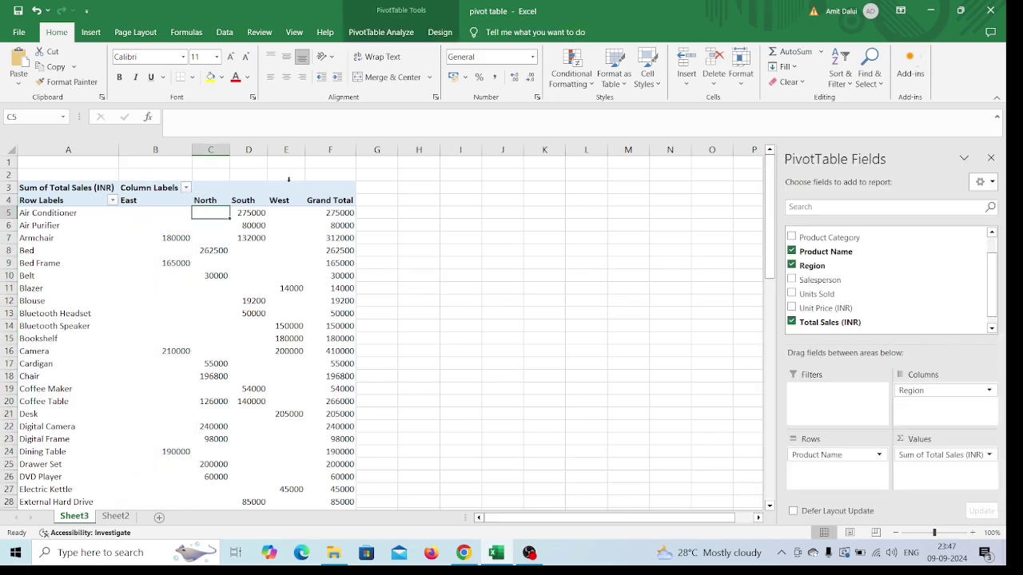
left_click(344, 212)
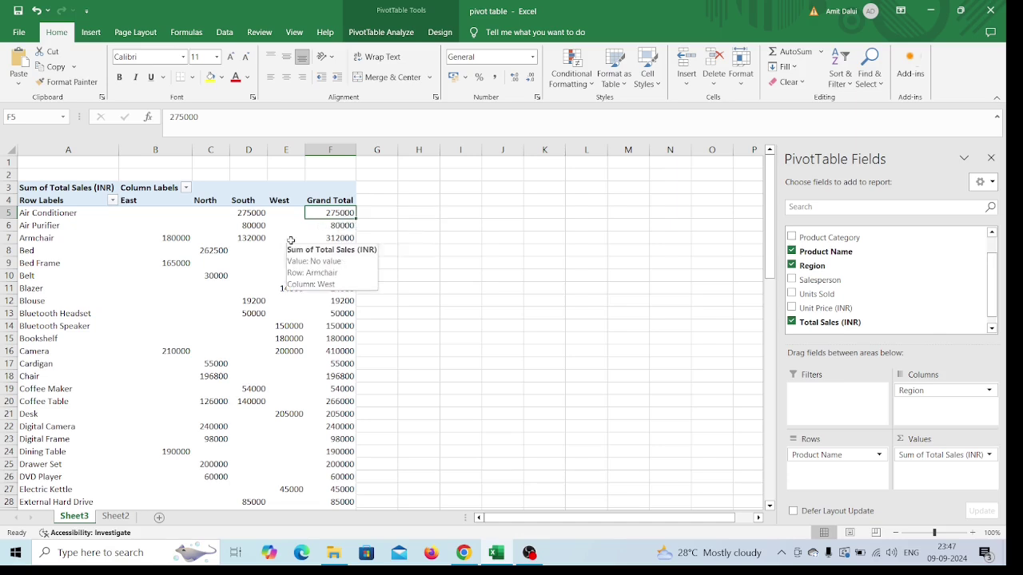
left_click(205, 224)
left_click(46, 198)
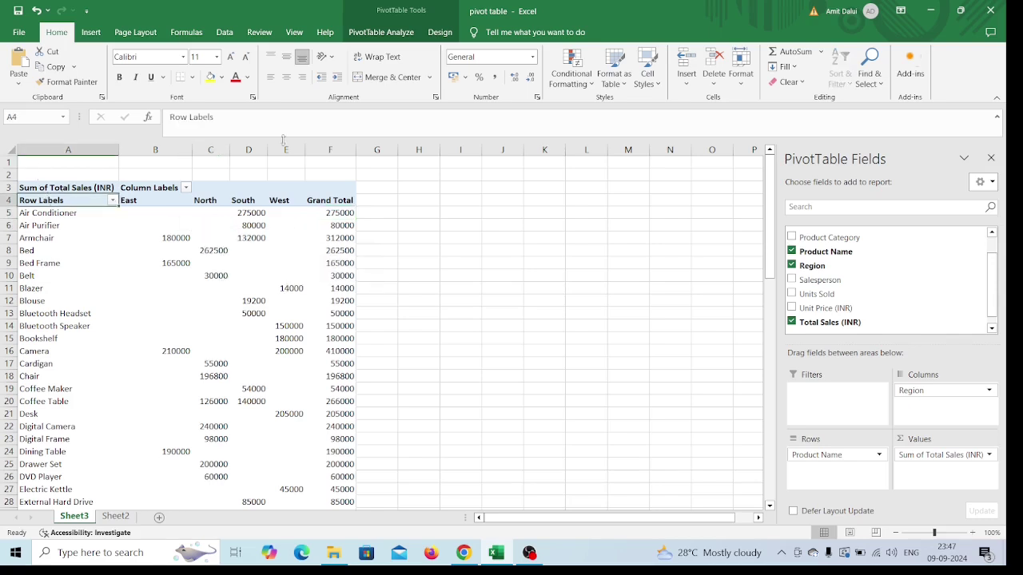
- Apply a light blue style with a dark header from the Dark group of PivotTable styles
left_click(438, 32)
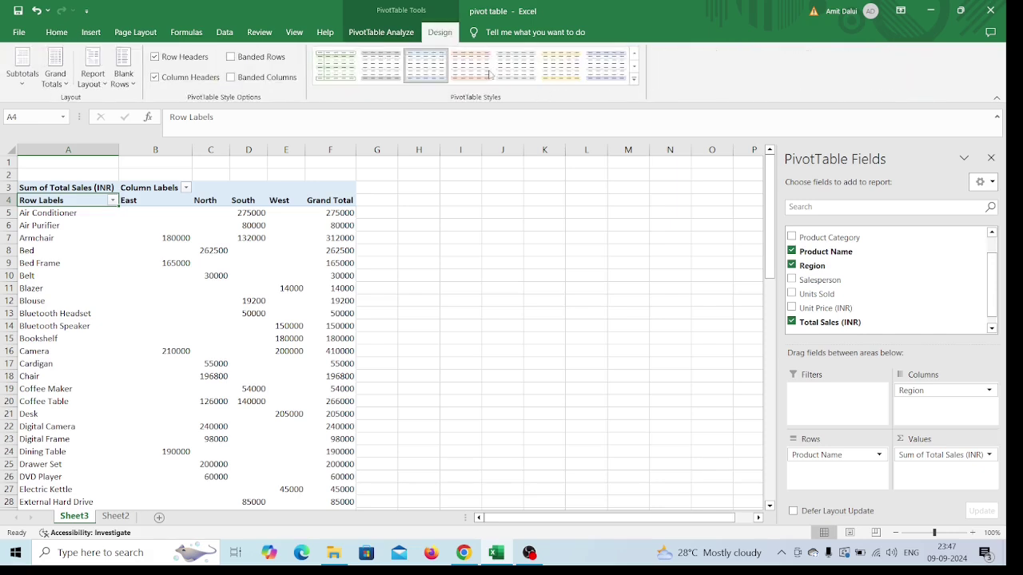
left_click(129, 201)
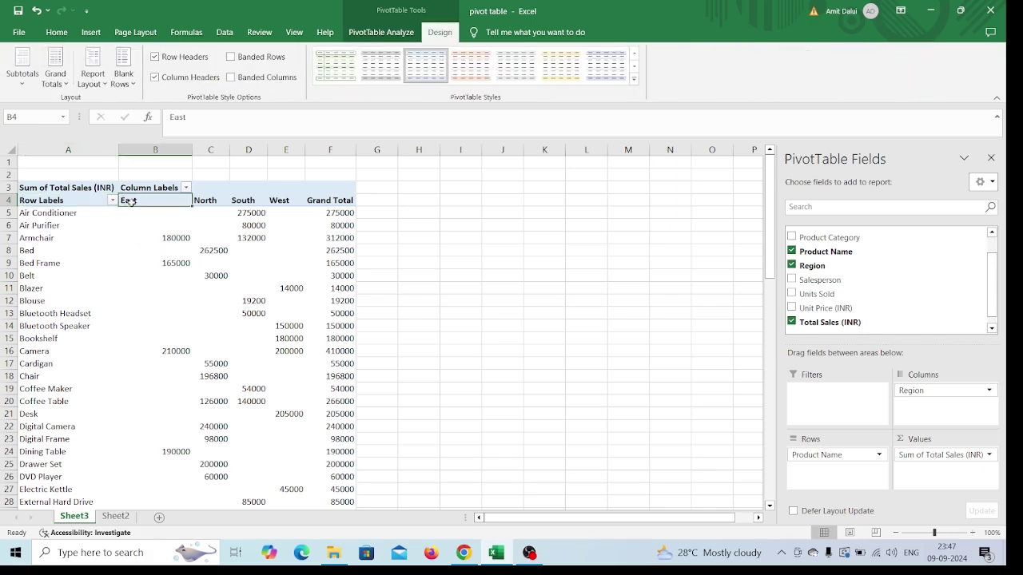
left_click(173, 238)
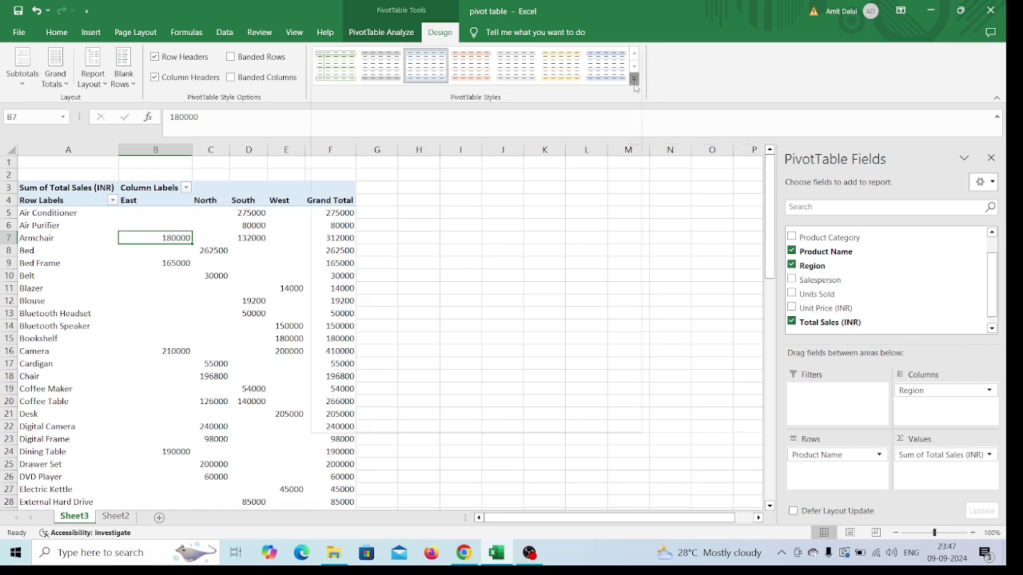
left_click(634, 79)
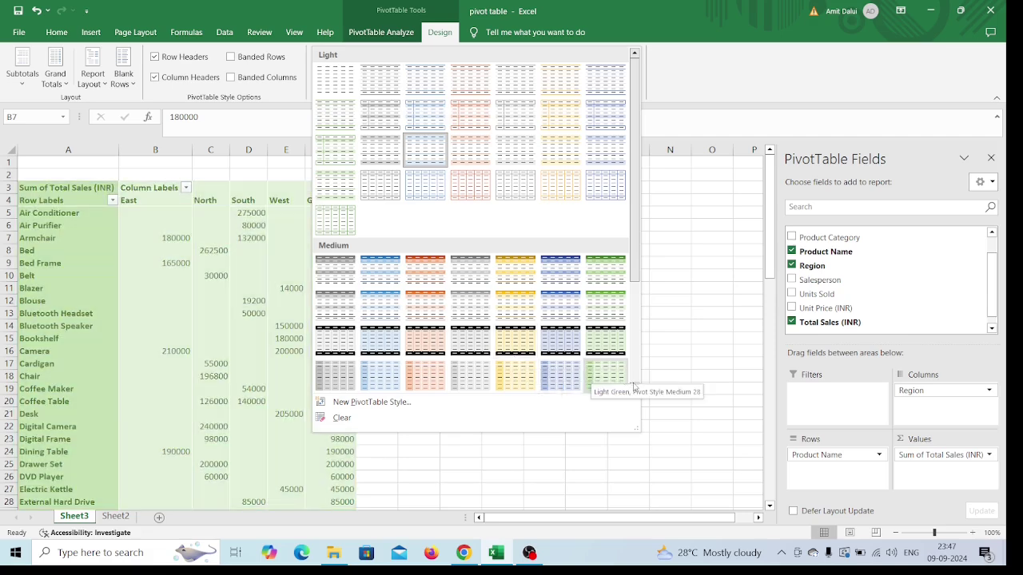
scroll(633, 387, "down", 5)
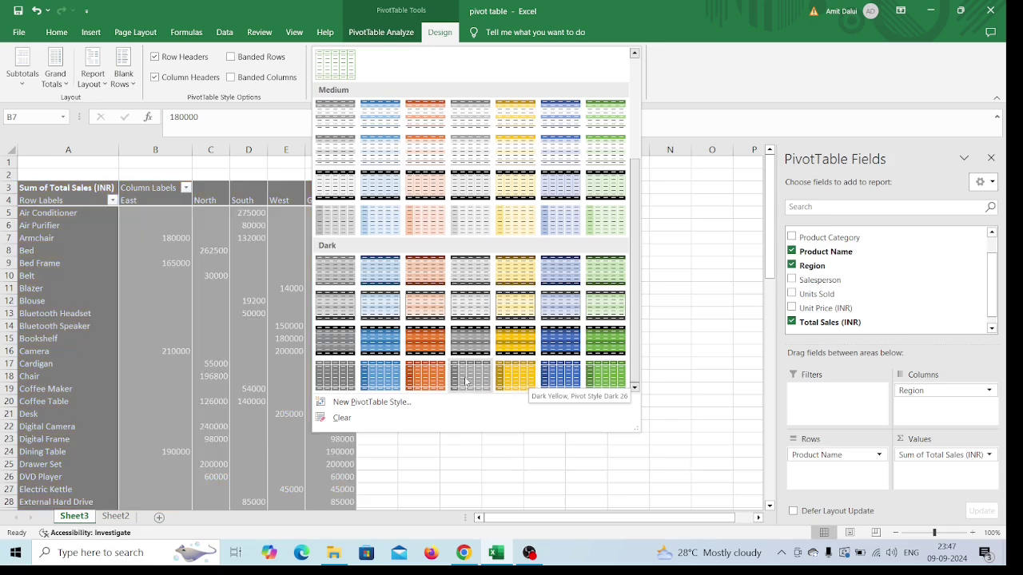
left_click(390, 302)
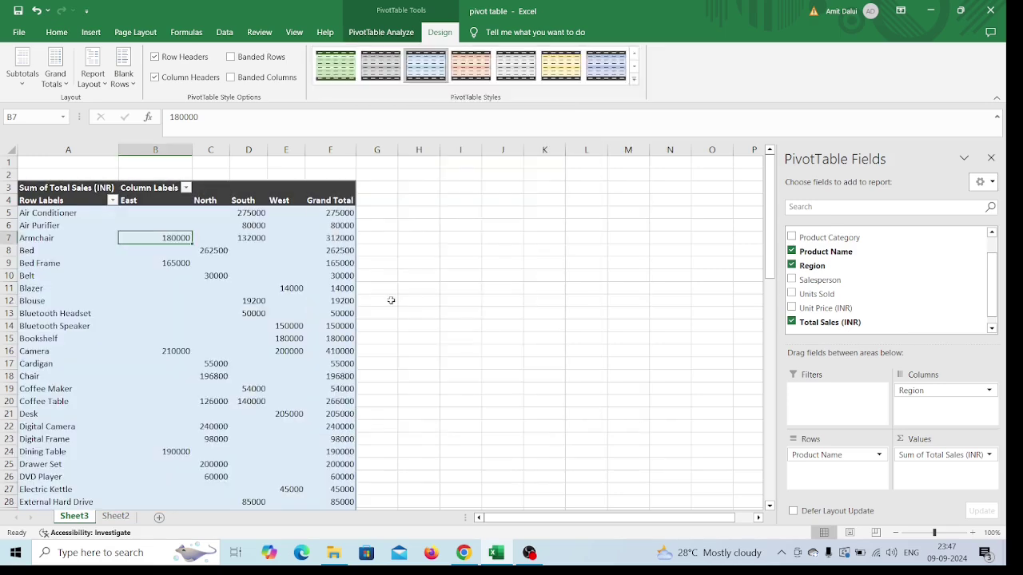
left_click(253, 247)
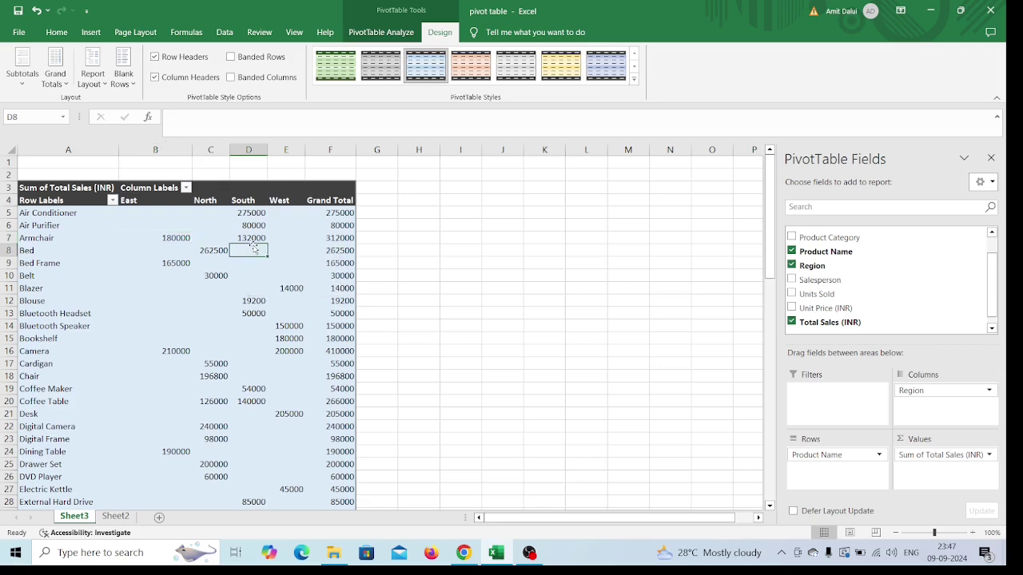
- Change the pivot table style to the blue design with black header rows from the Medium group
left_click(633, 78)
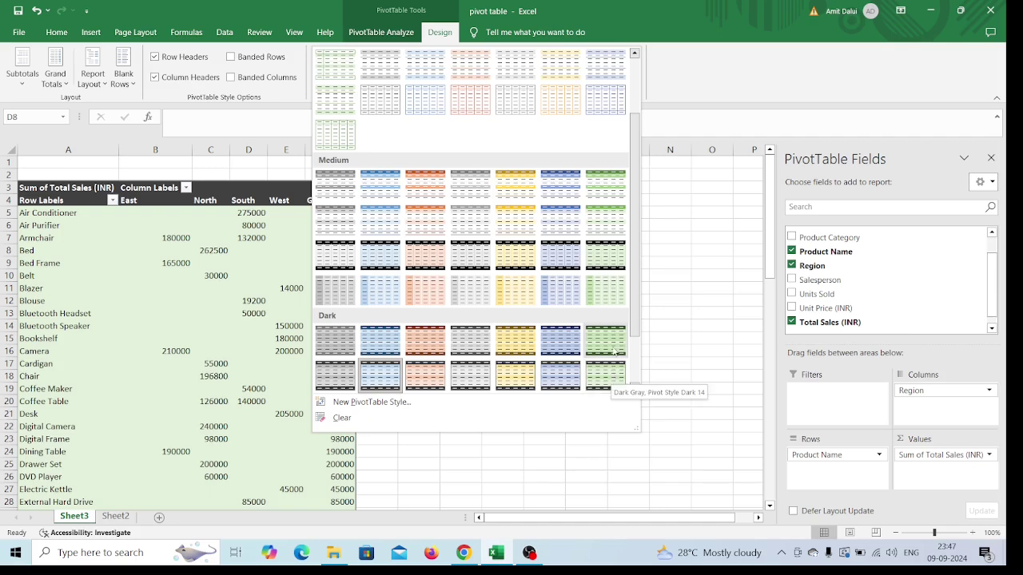
left_click(561, 256)
left_click(340, 286)
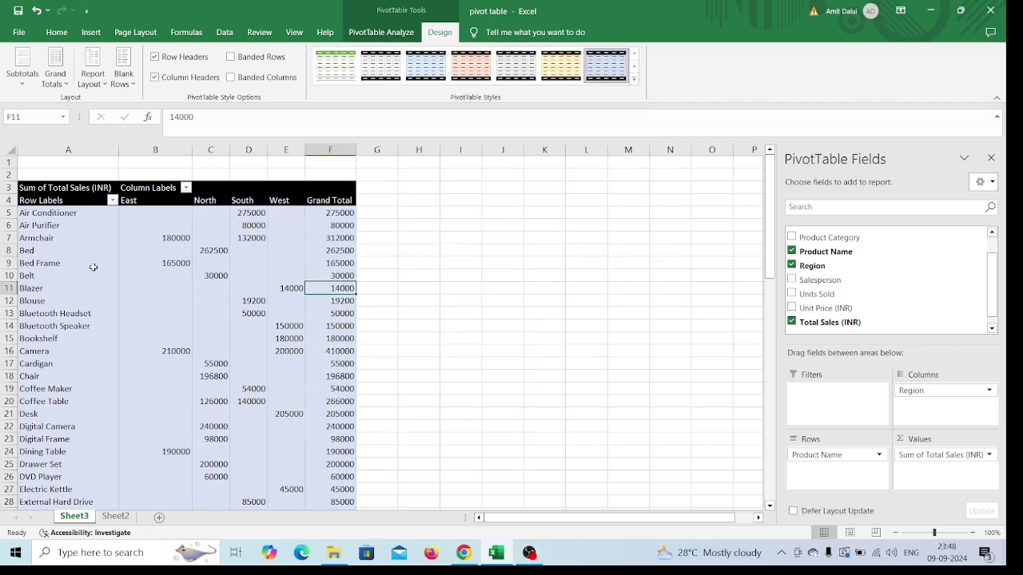
scroll(94, 267, "down", 2)
scroll(94, 267, "up", 2)
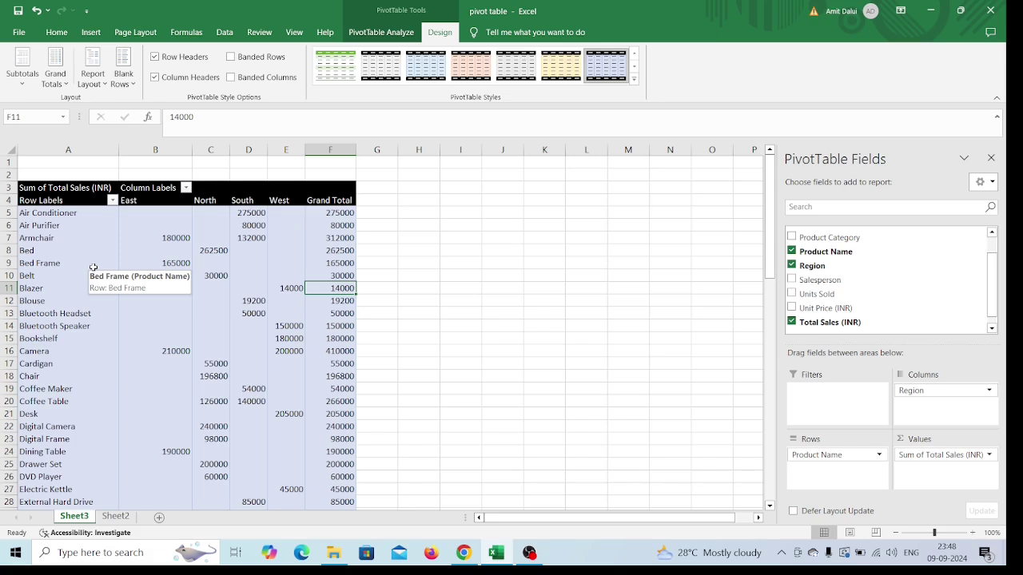
- Look over the Order Date, Region and Total Sales (INR) columns of the source data in Sheet2
left_click(116, 516)
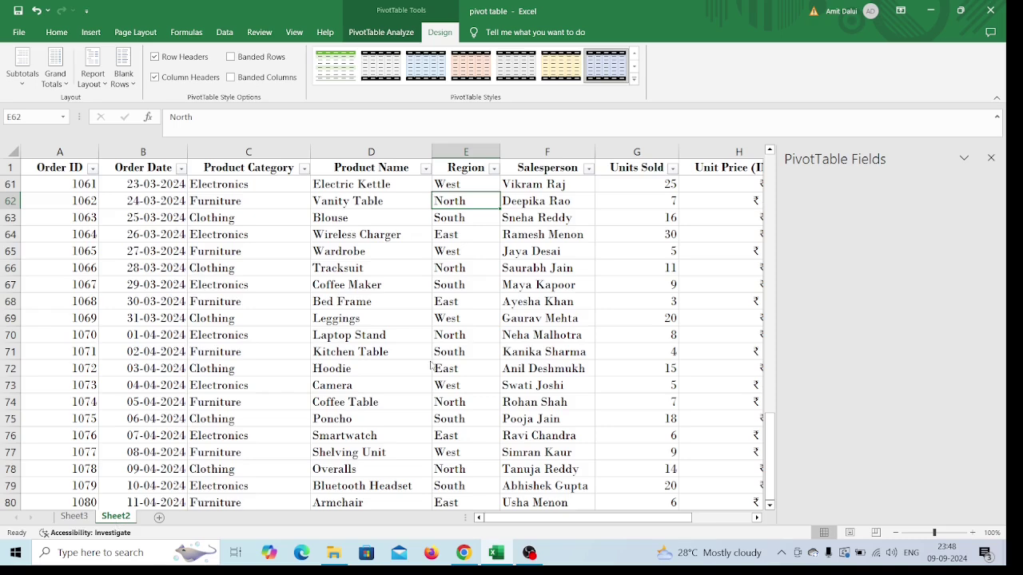
left_click(690, 300)
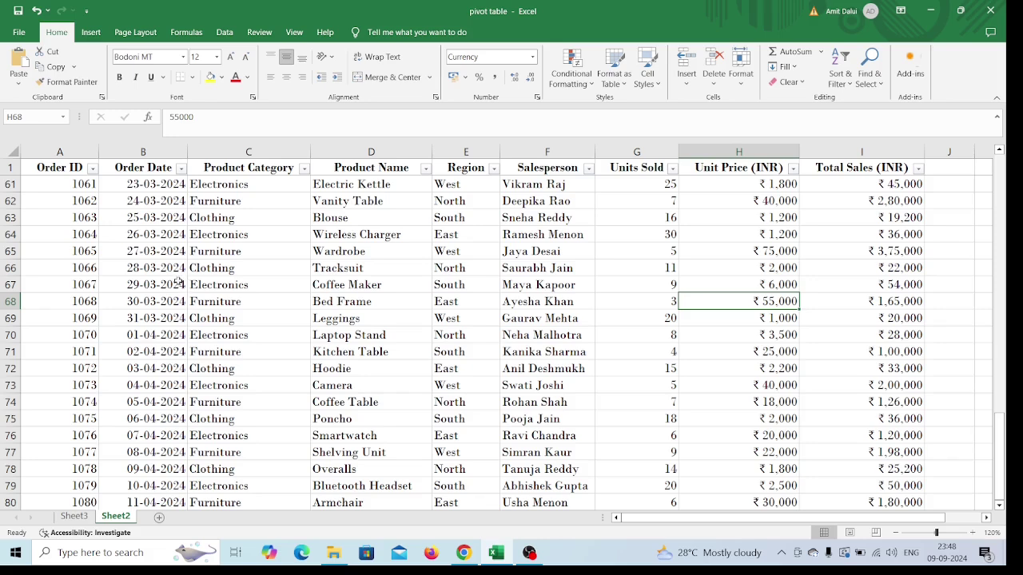
left_click(160, 234)
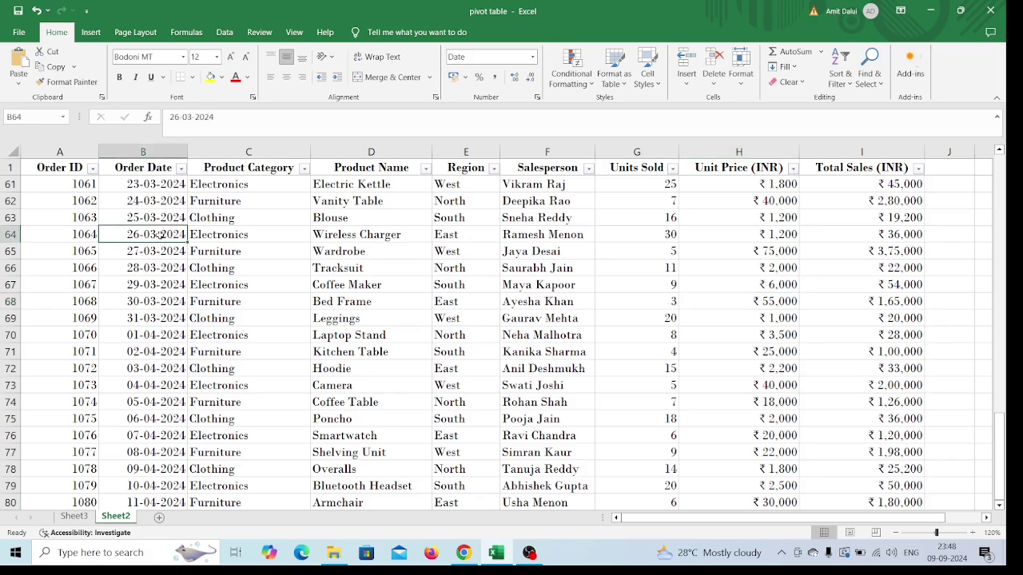
left_click(152, 152)
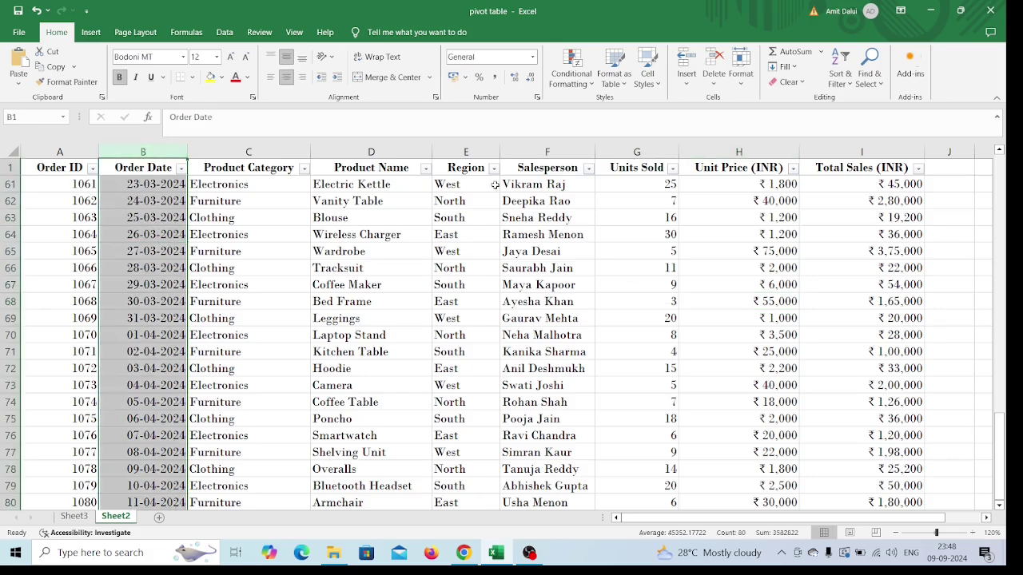
left_click(461, 145)
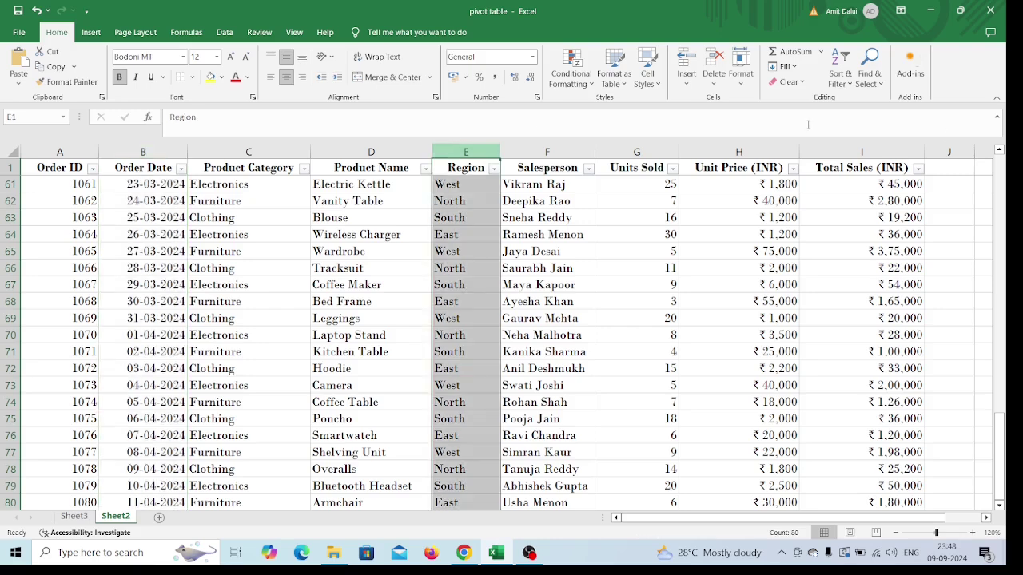
left_click(875, 148)
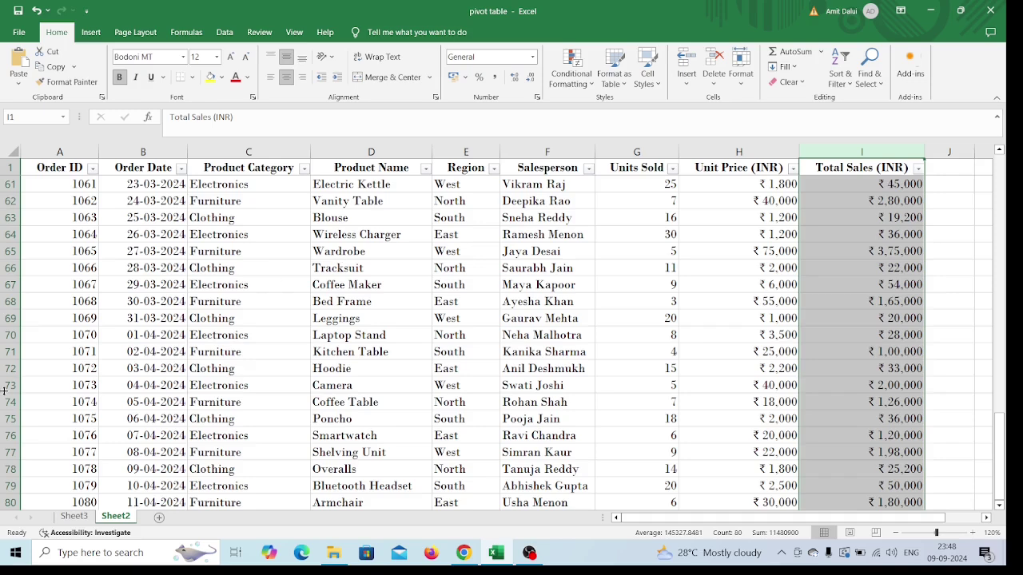
- Remove Product Name, Region and Total Sales (INR) from the pivot table in Sheet3
left_click(74, 517)
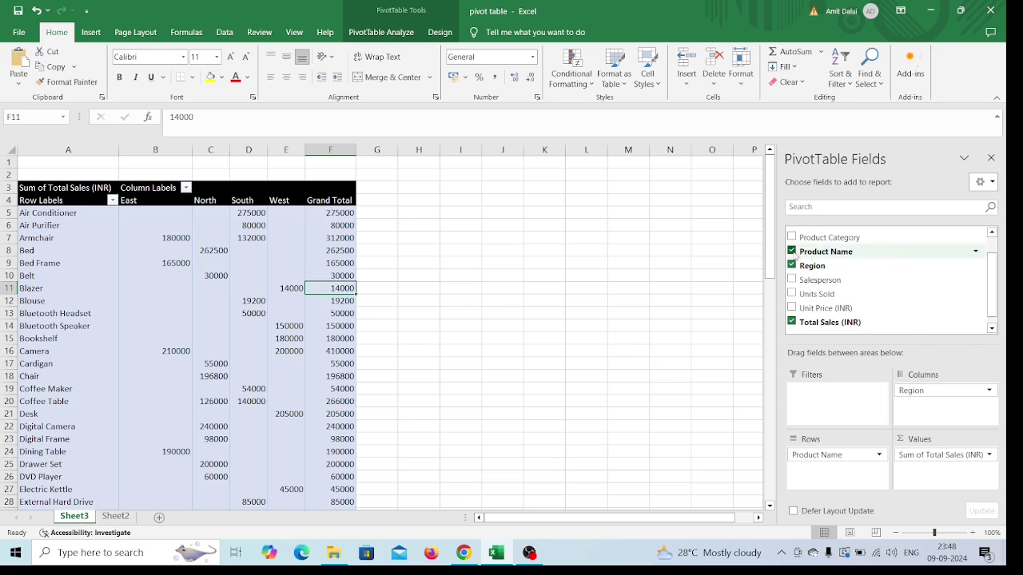
left_click(791, 251)
left_click(791, 266)
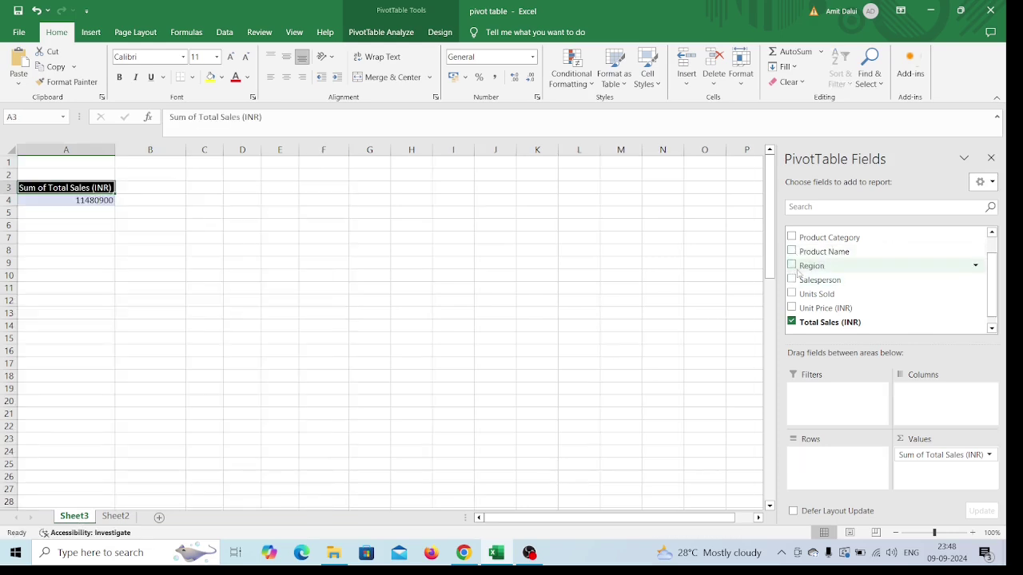
left_click(791, 322)
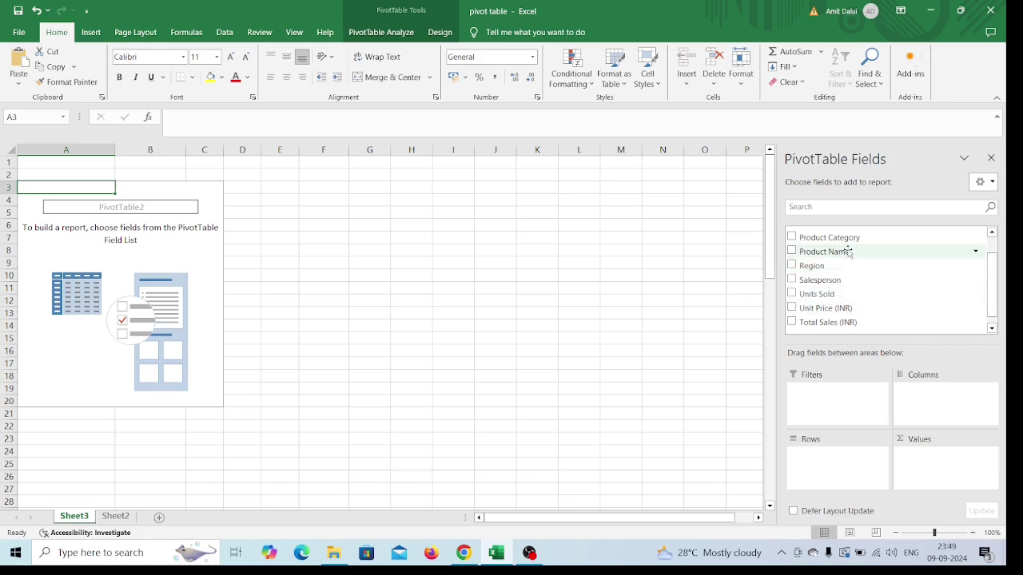
- Summarise sales by month with Order Date as rows and Total Sales (INR) as summed values
left_click(992, 233)
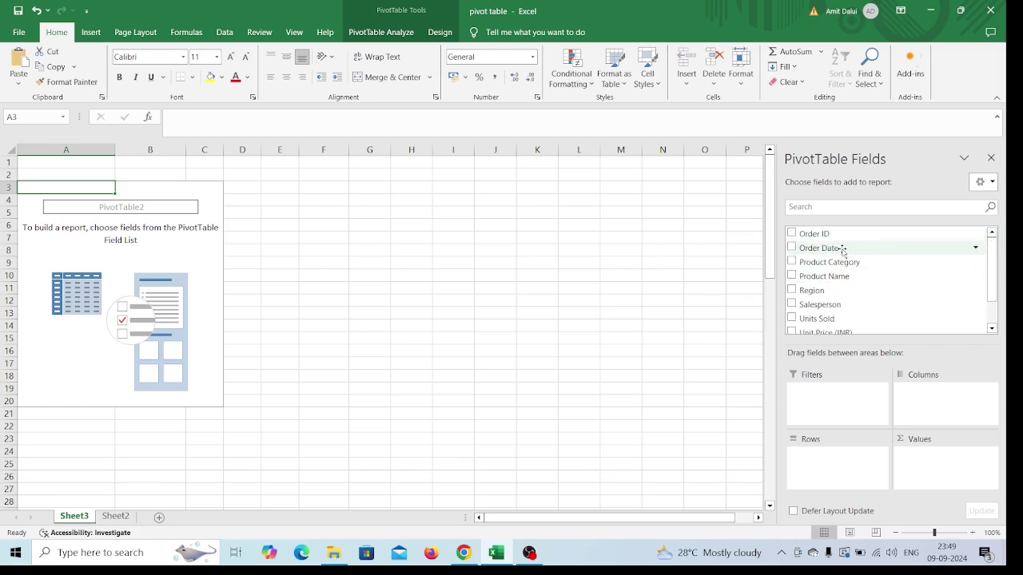
left_click_drag(842, 250, 827, 463)
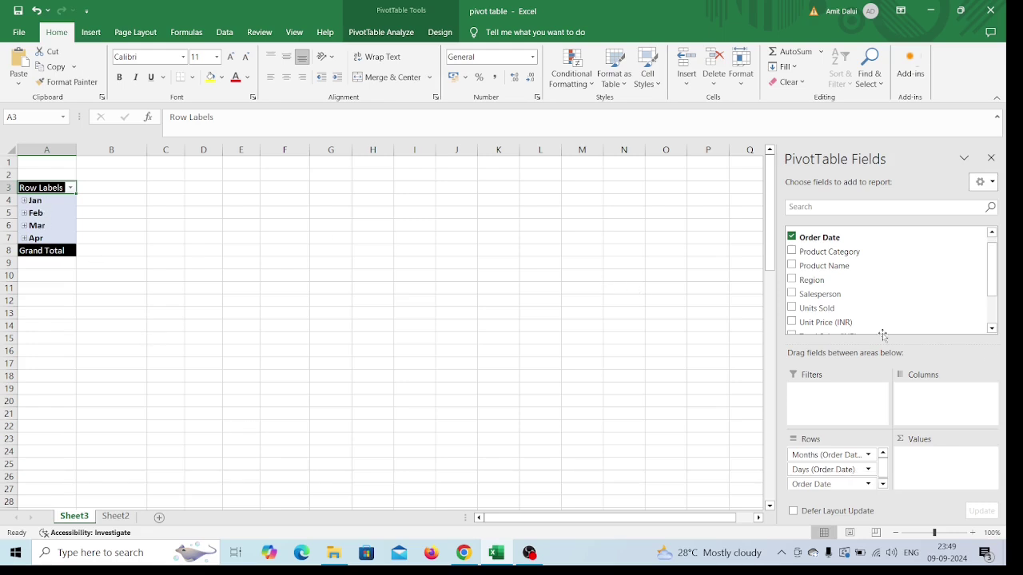
left_click(992, 328)
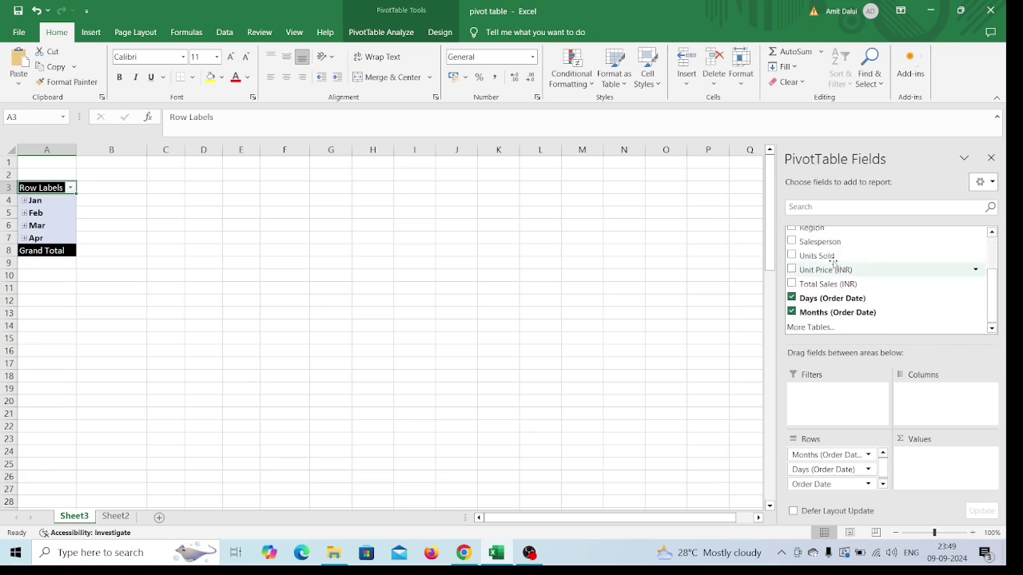
left_click_drag(831, 287, 942, 463)
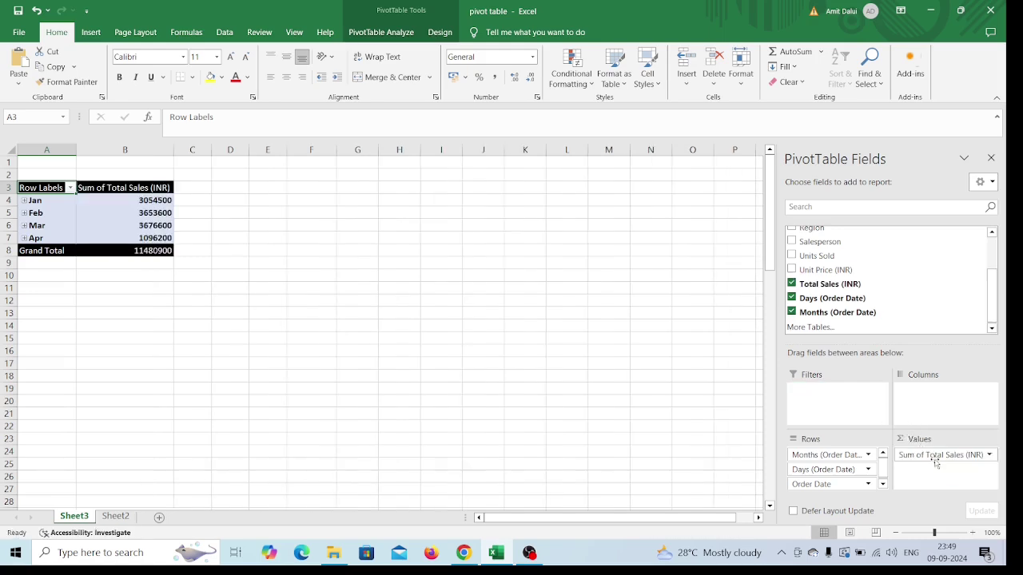
left_click(246, 242)
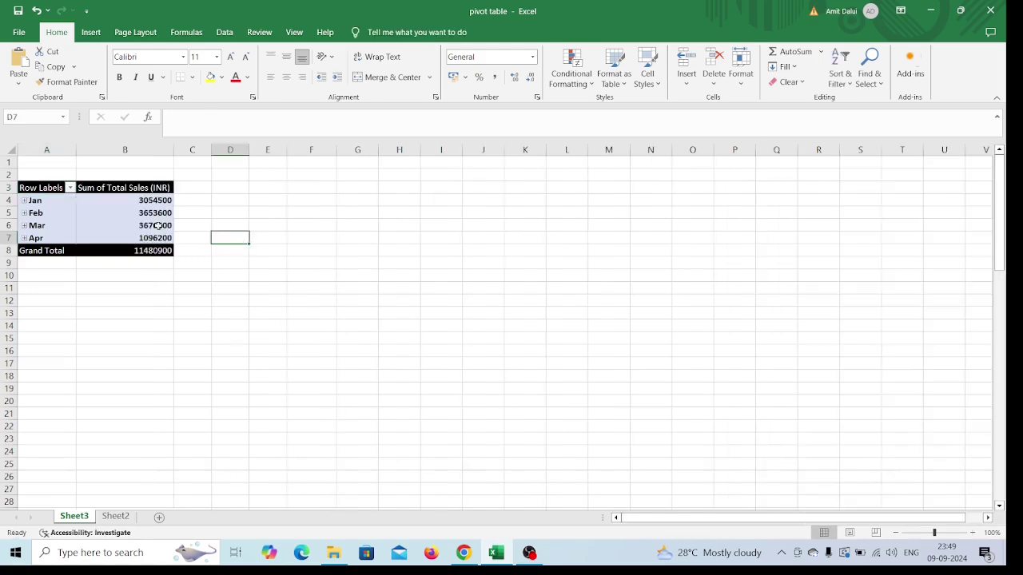
- Expand the Jan and Feb groups in the Sheet3 pivot table to show their sales by day
left_click(121, 212)
left_click(142, 201)
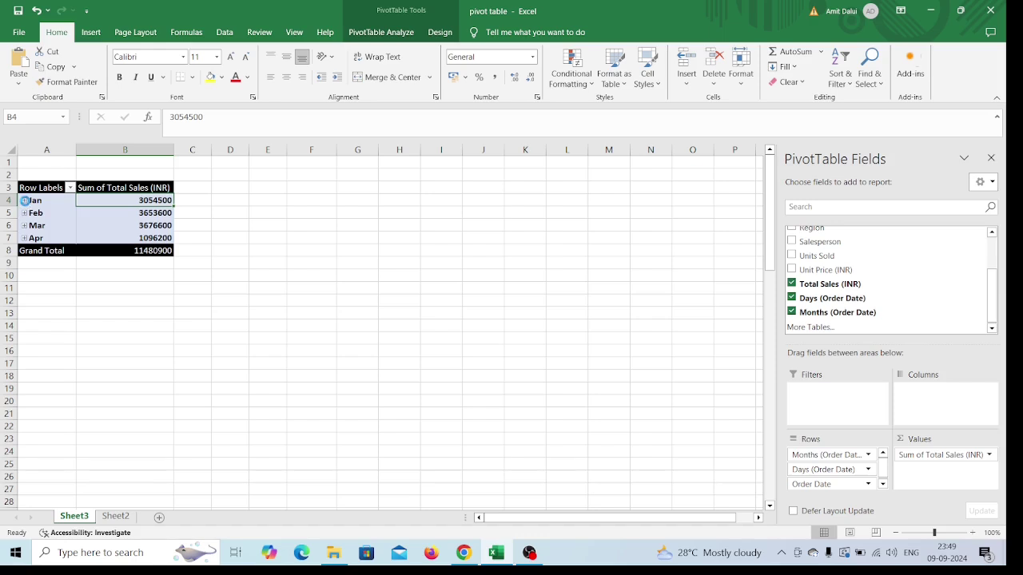
left_click(24, 200)
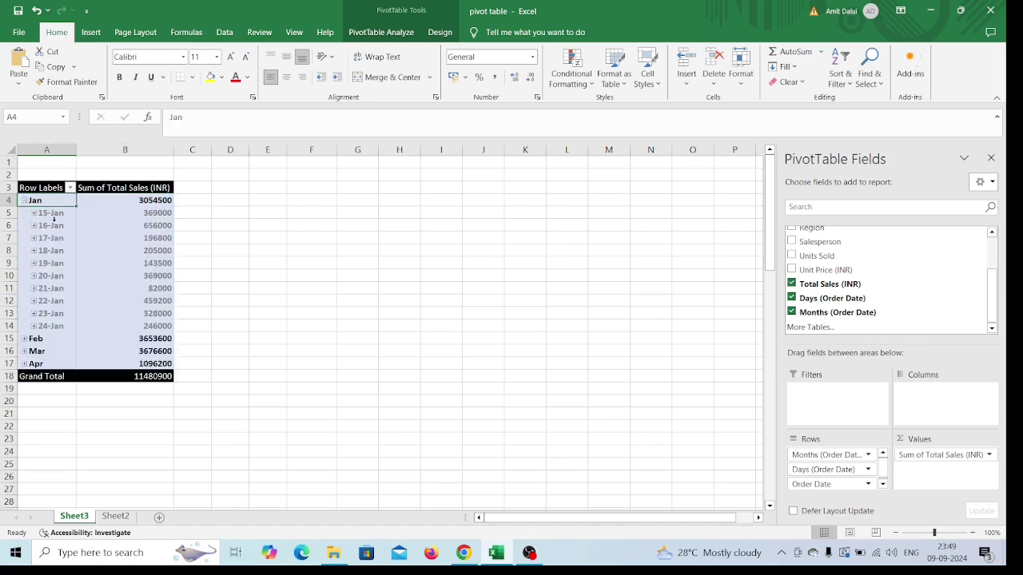
left_click(24, 339)
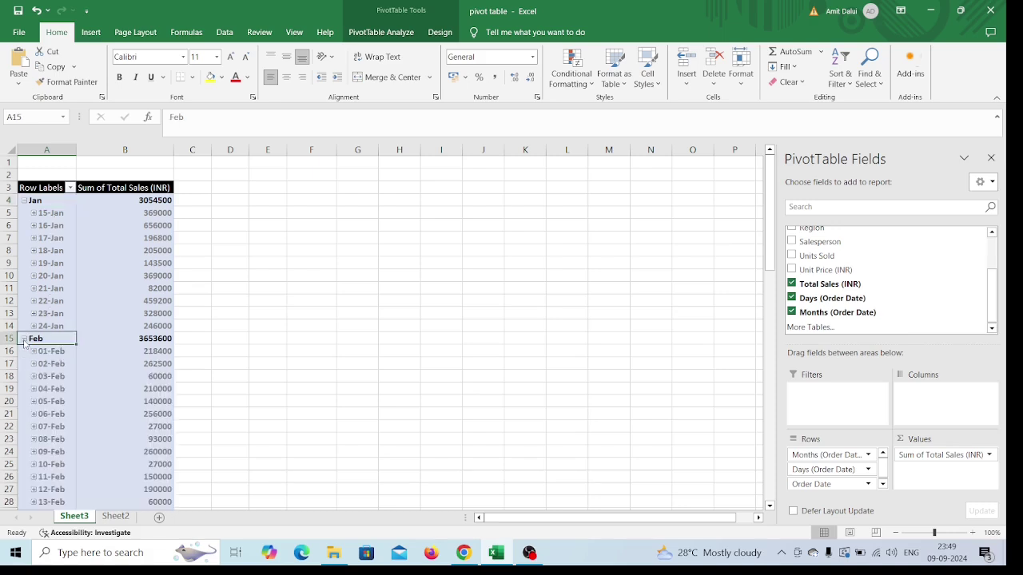
- Expand the Mar and Apr groups to their daily sales, then return to the Jan total at the start of the pivot table
scroll(104, 384, "down", 6)
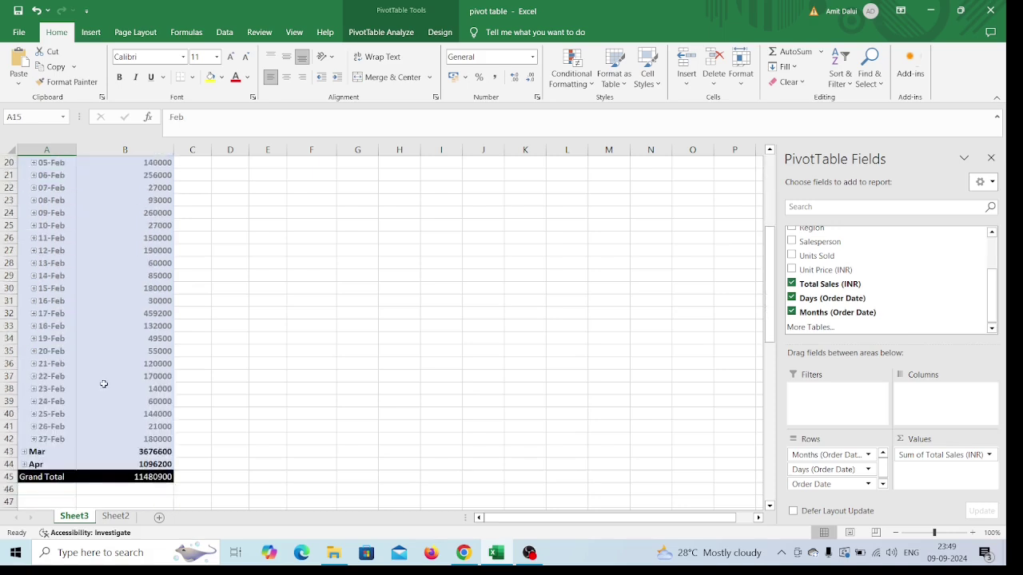
scroll(104, 385, "down", 2)
left_click(24, 390)
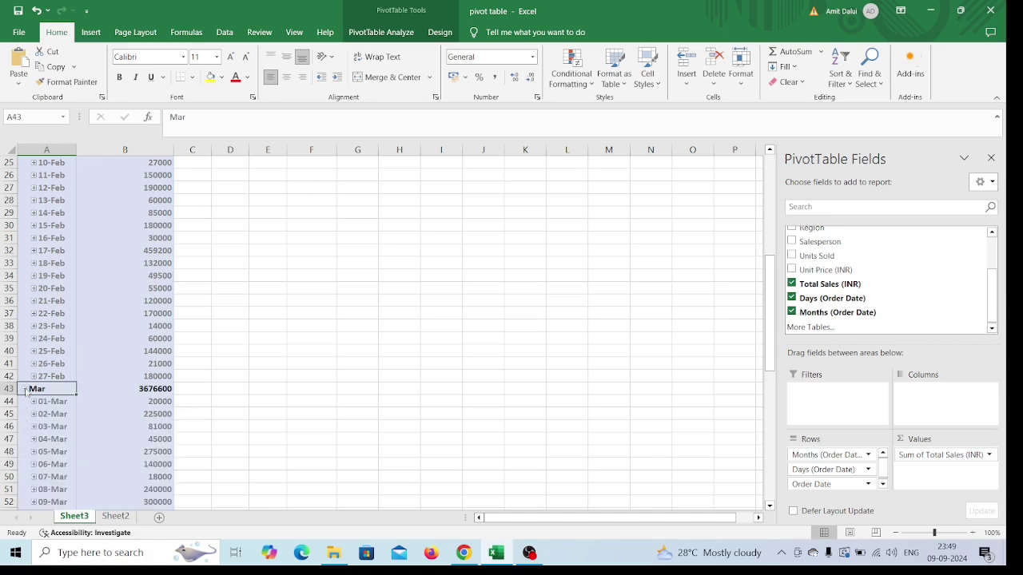
scroll(114, 414, "down", 10)
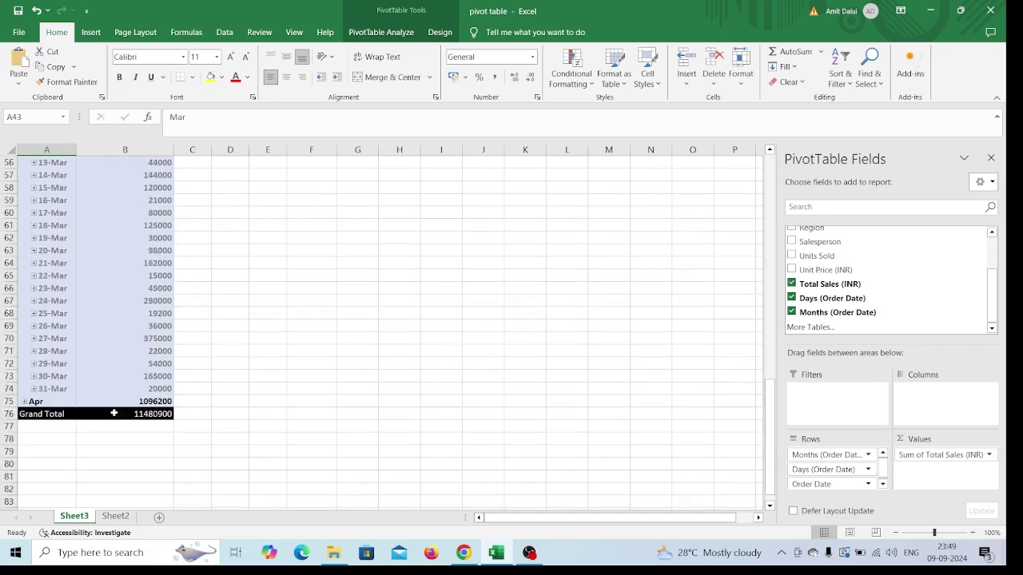
left_click(27, 402)
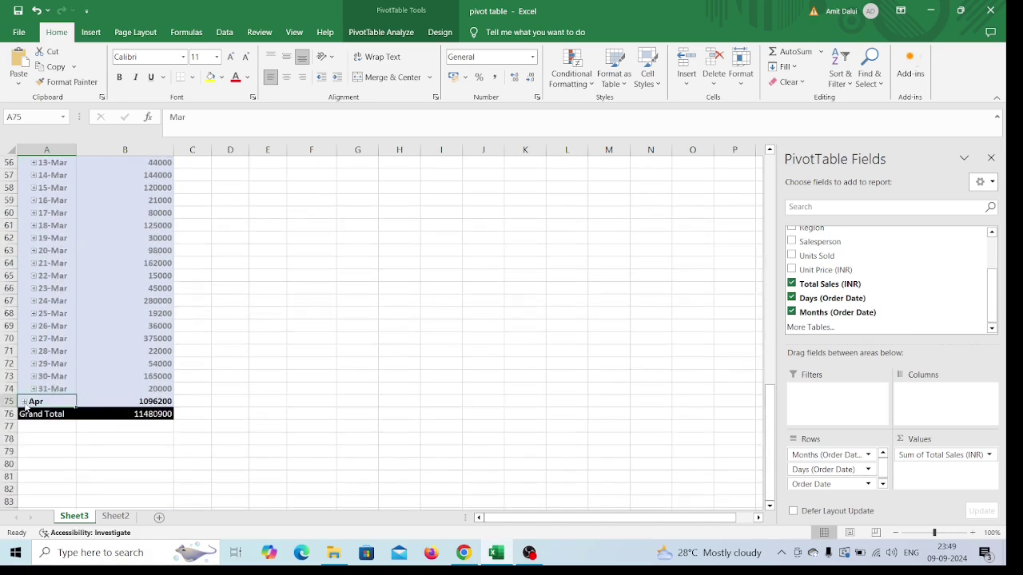
left_click(25, 402)
scroll(183, 423, "down", 5)
scroll(185, 425, "up", 20)
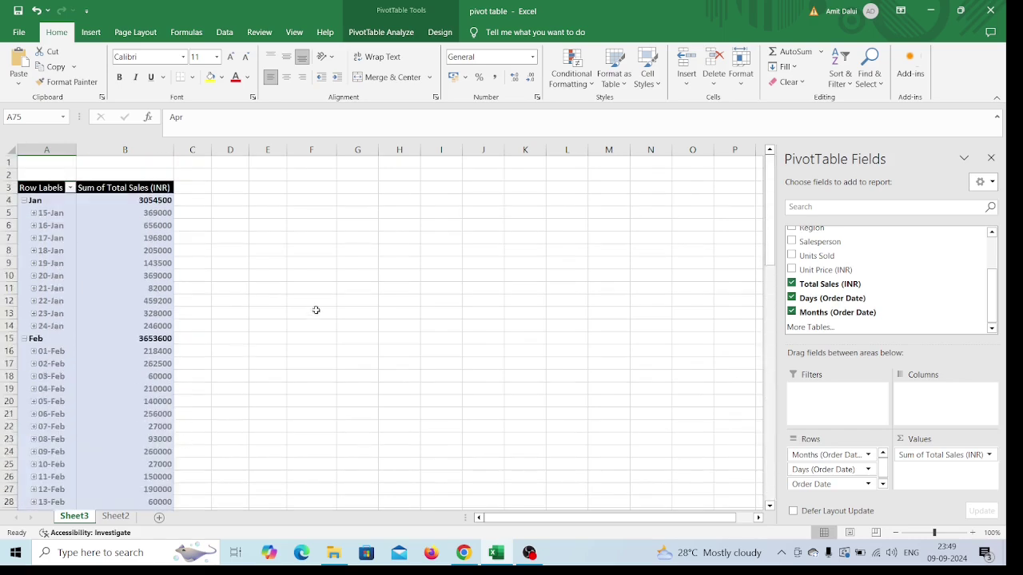
left_click(139, 205)
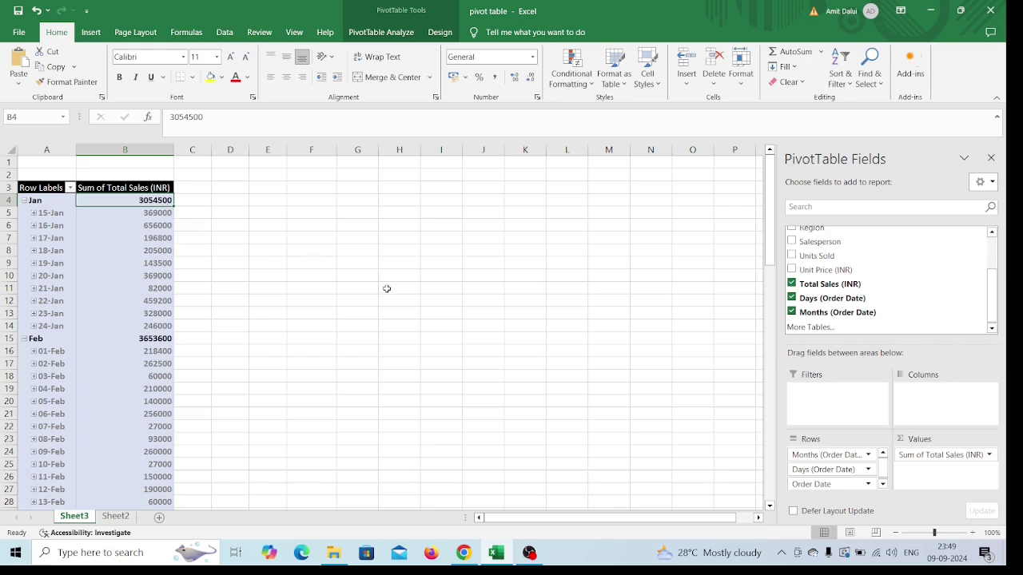